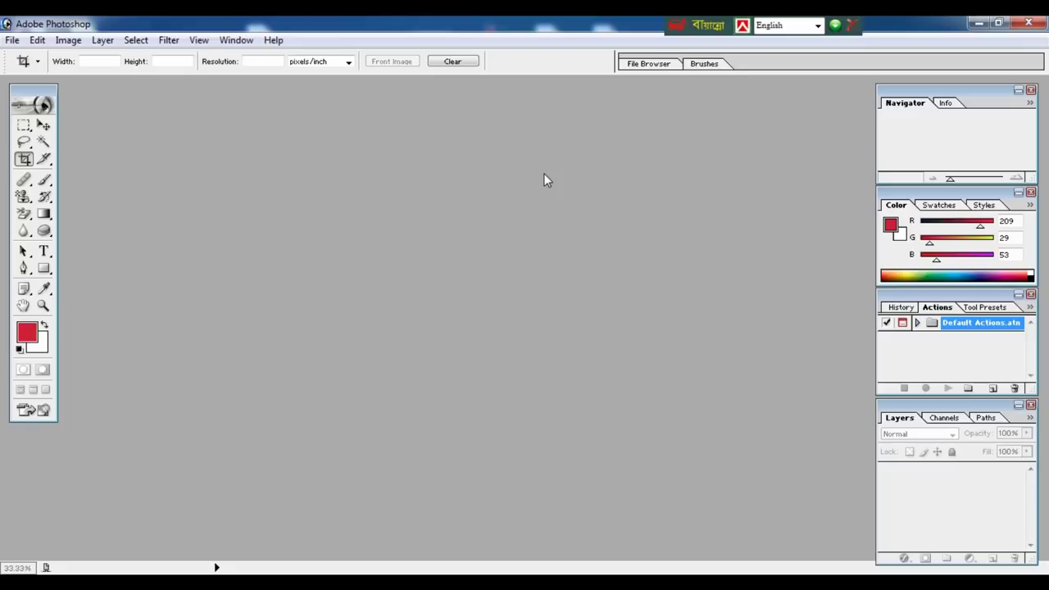
Confirm the Complite folder is empty, open Akkas, and drag photo 8037 into Photoshop
left_click(979, 23)
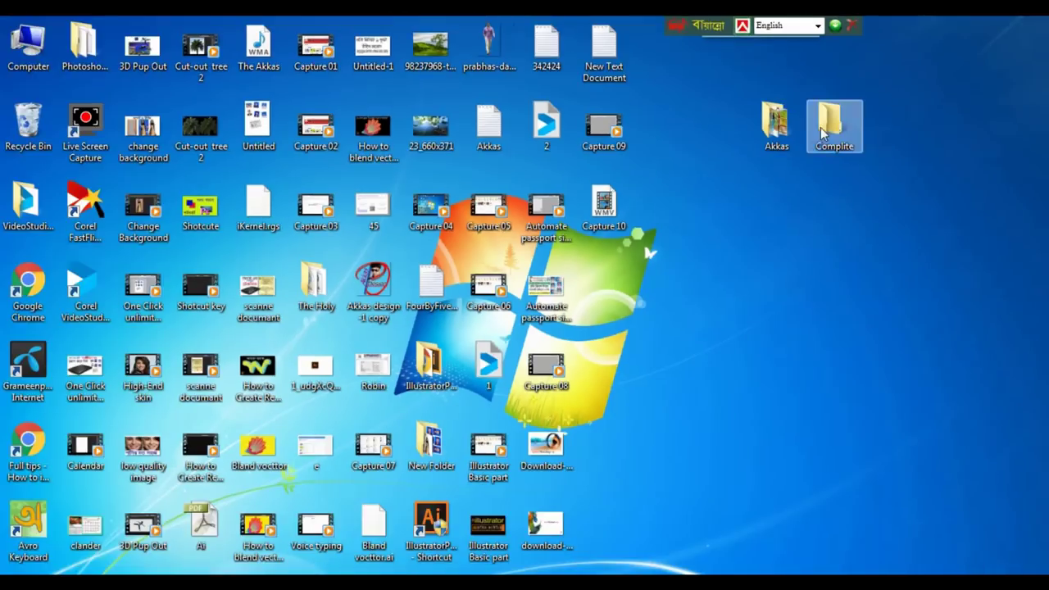
left_click(785, 144)
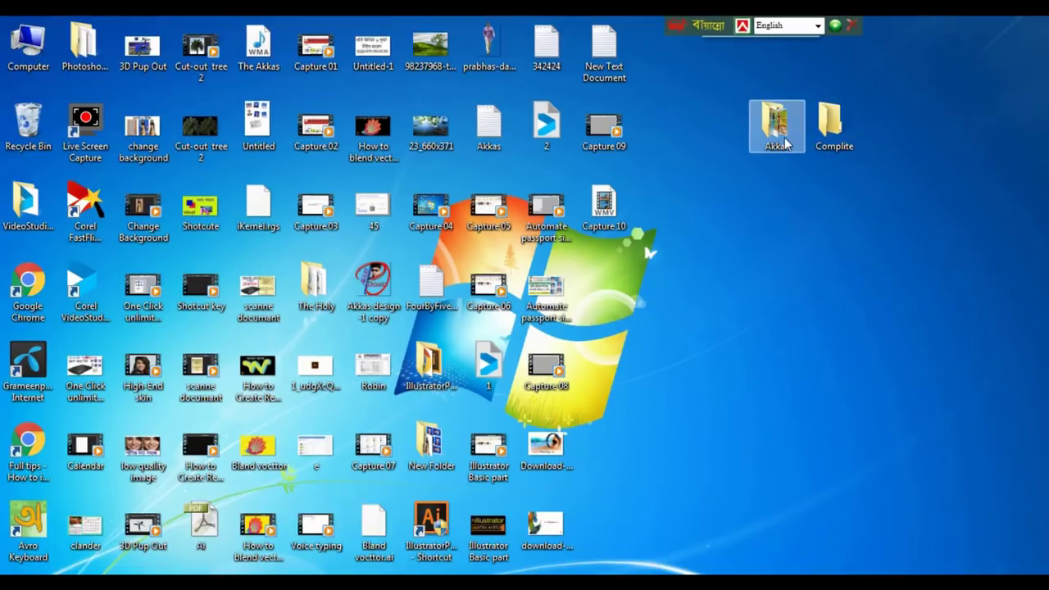
double_click(785, 145)
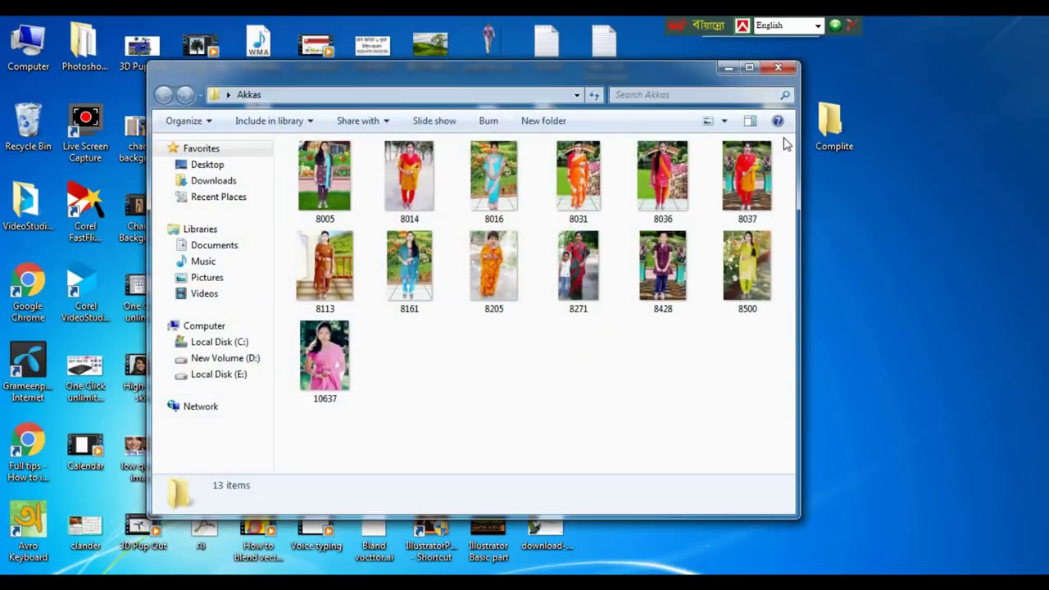
double_click(826, 121)
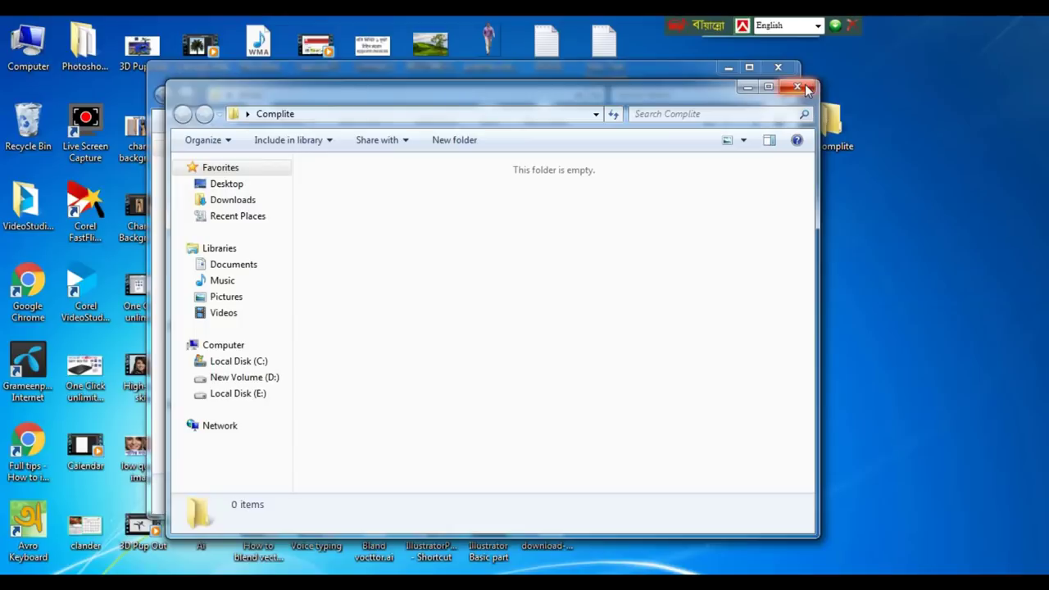
left_click(797, 87)
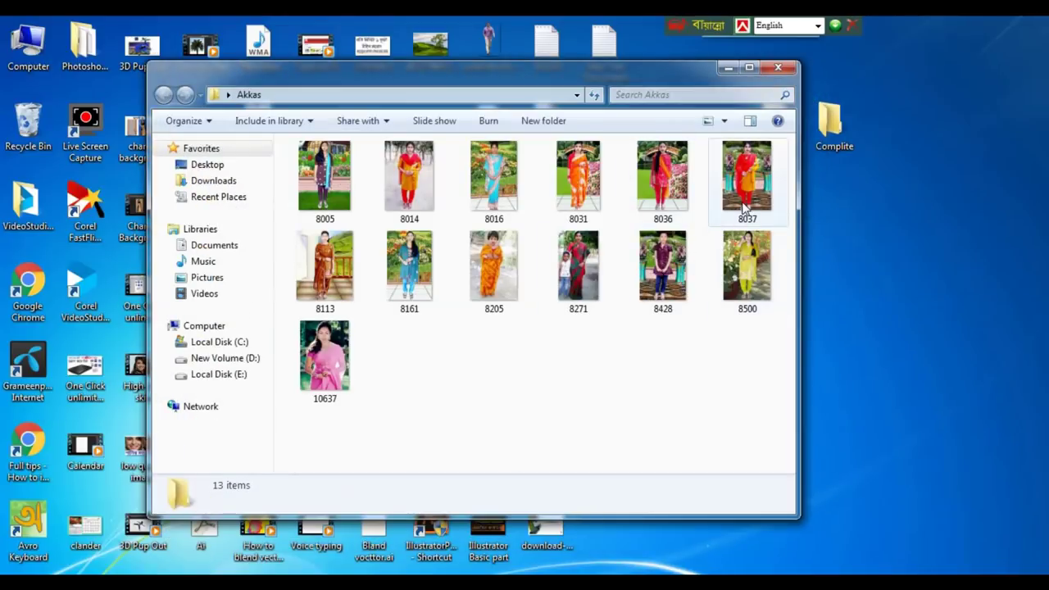
mouse_move(744, 176)
left_mouse_down()
mouse_move(373, 537)
mouse_move(308, 528)
left_mouse_up()
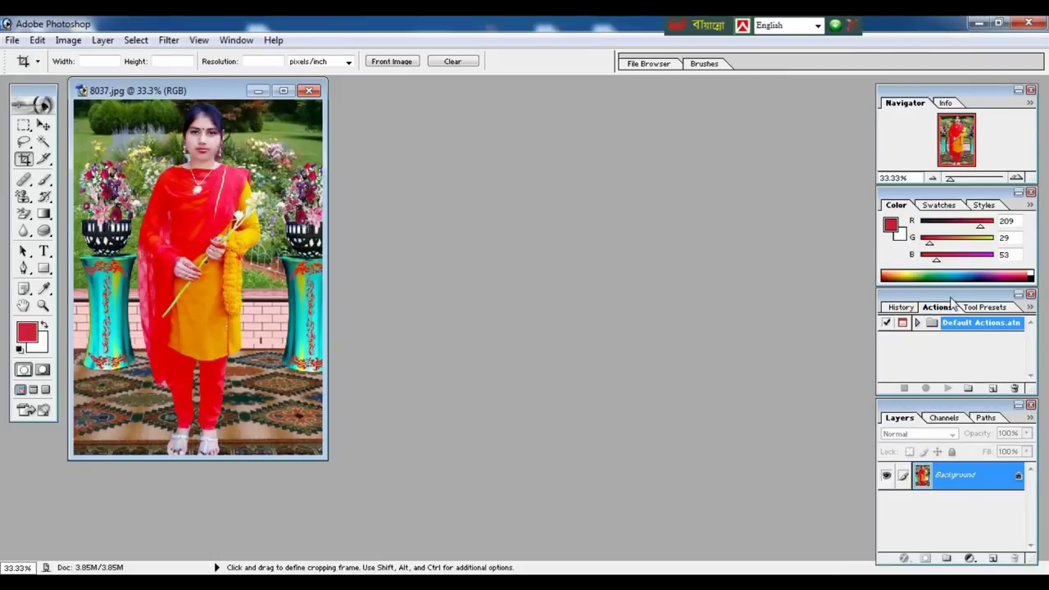
Float the Actions palette out of its dock beside photo 8037.jpg
left_click_drag(947, 308, 866, 279)
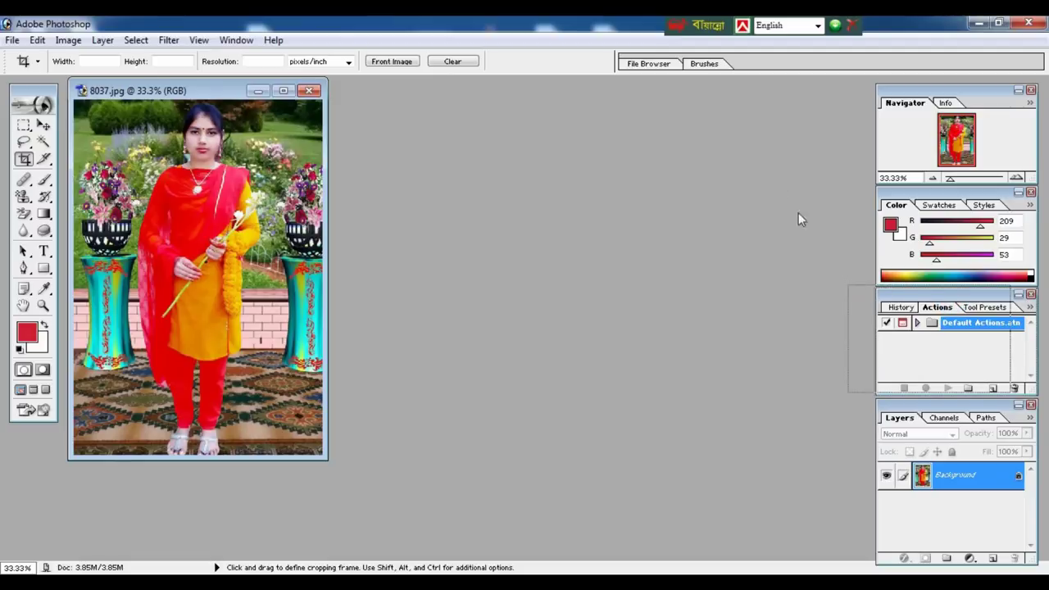
left_click_drag(800, 218, 774, 138)
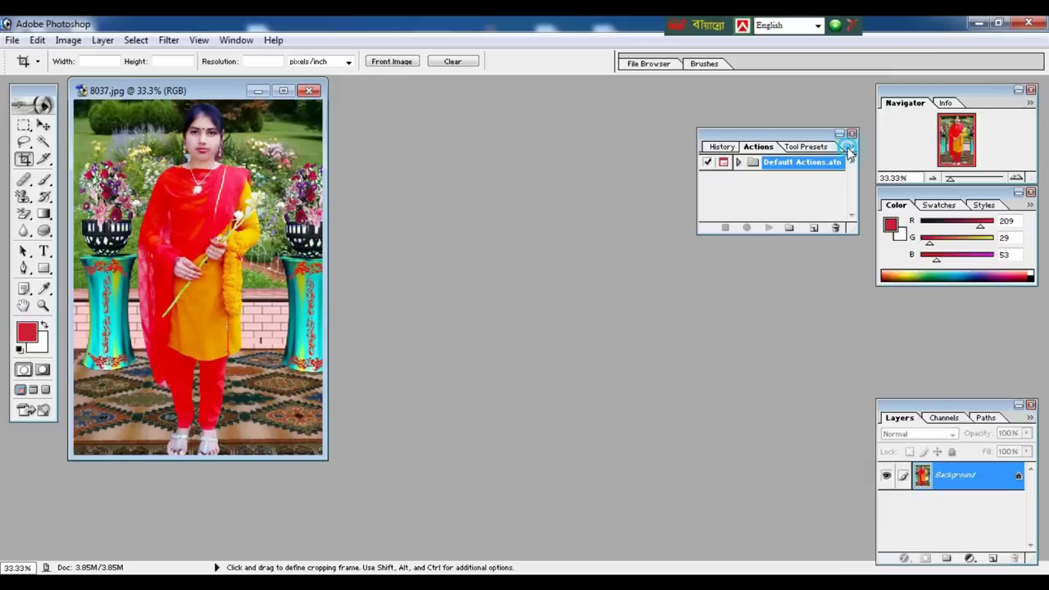
Add an empty action set named 'Passport' below Default Actions in the Actions palette
left_click(851, 145)
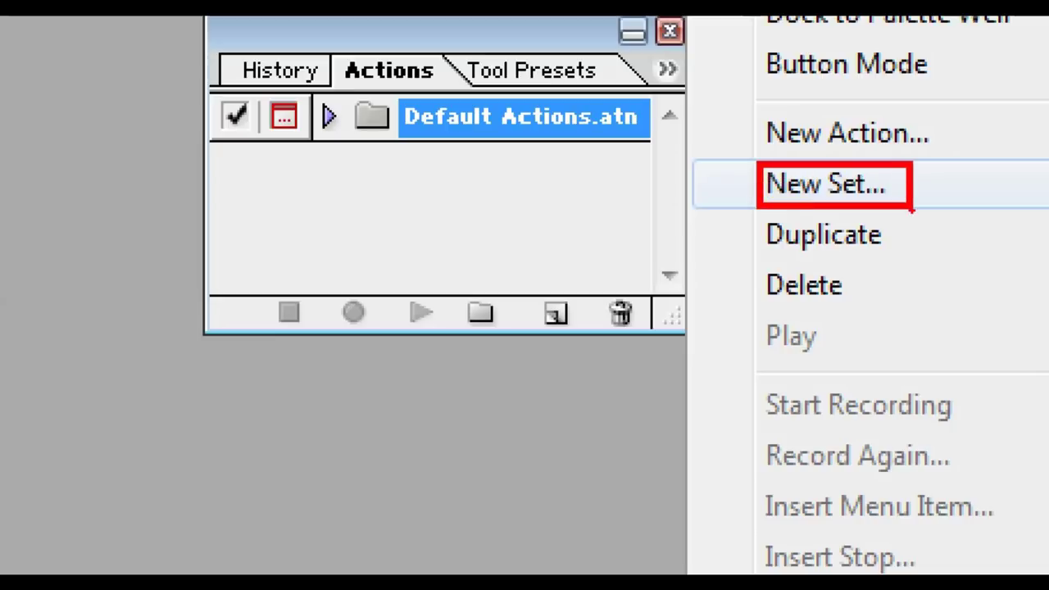
left_click(827, 184)
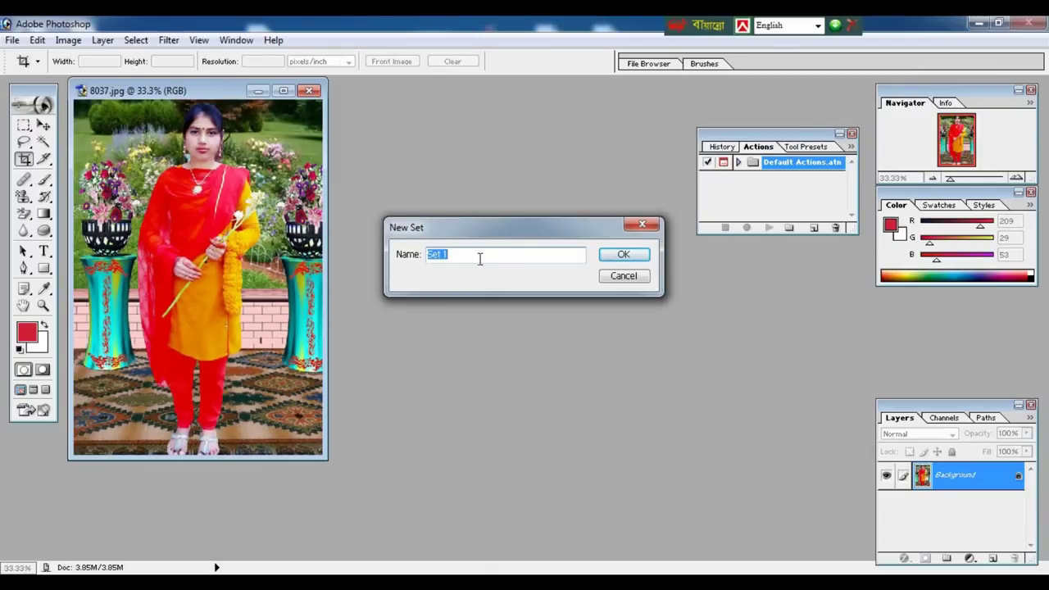
type("Pass")
type("port")
left_click(625, 255)
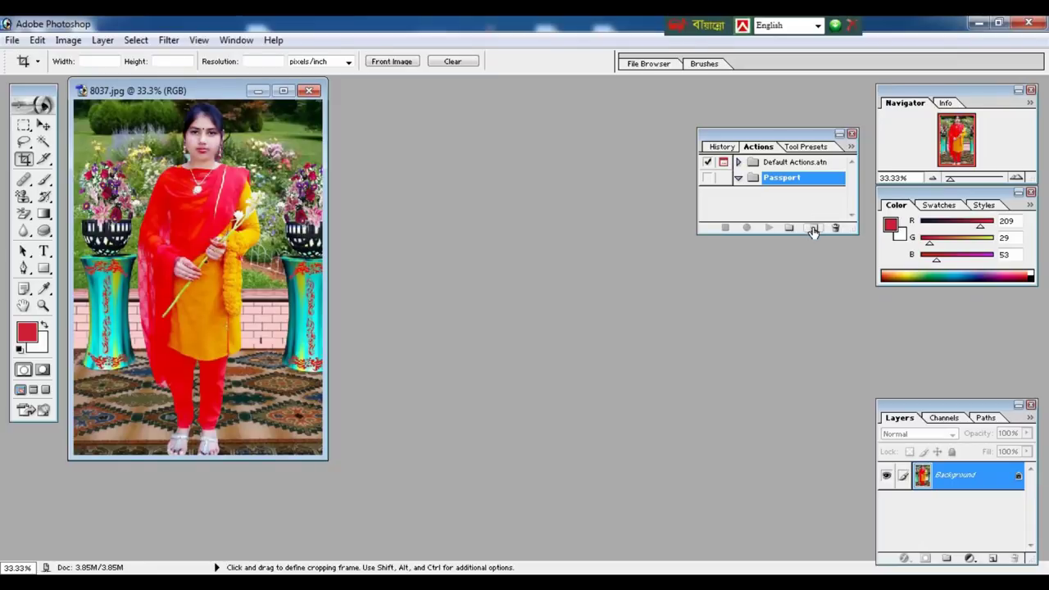
Create the action 'Size' in the Passport set, assign it F3, and begin recording
left_click(812, 229)
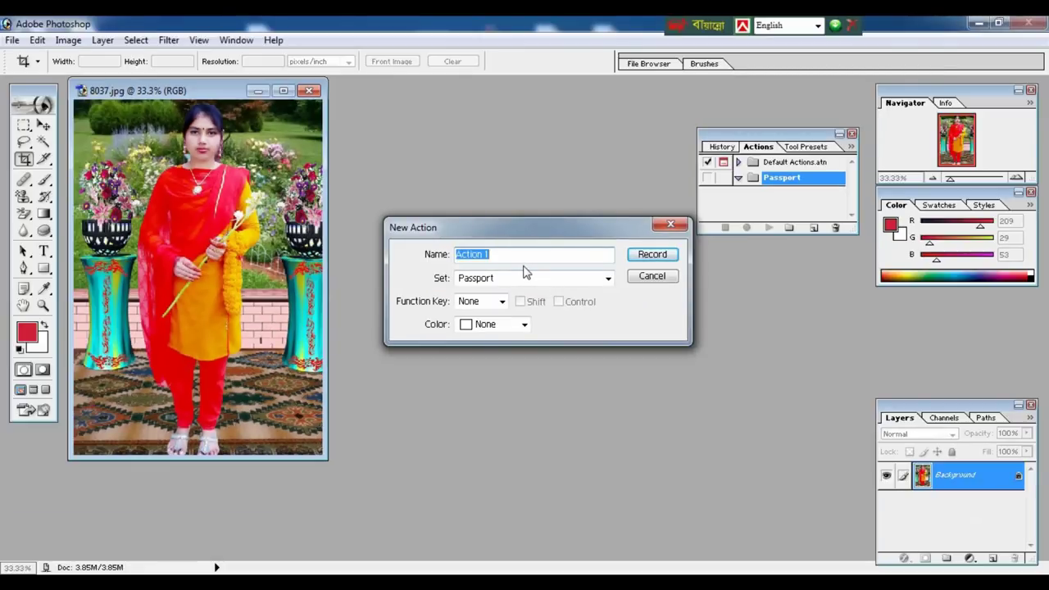
type("Si")
type("ze")
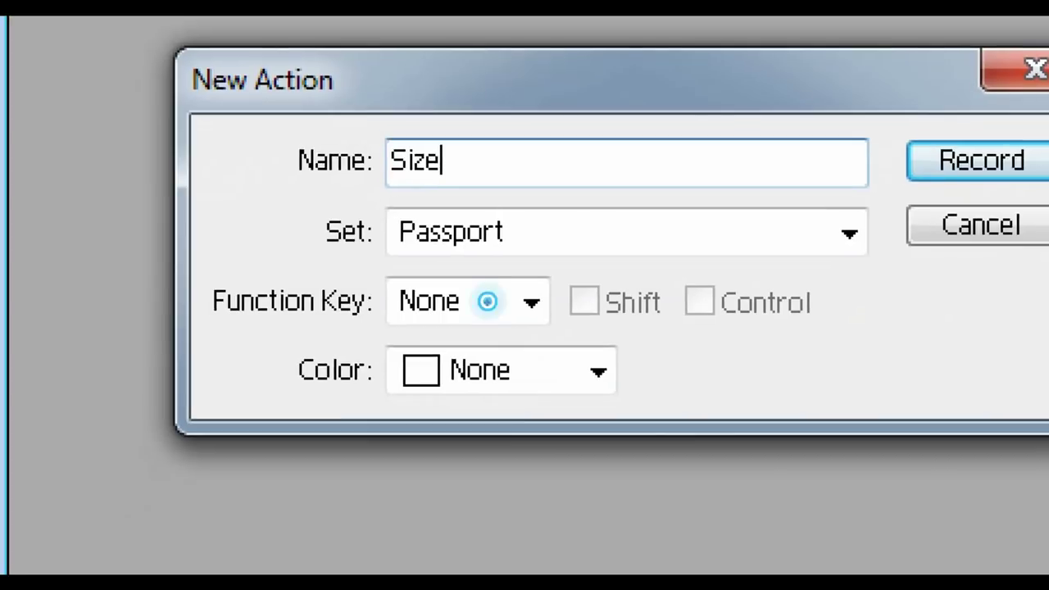
left_click_drag(198, 279, 546, 354)
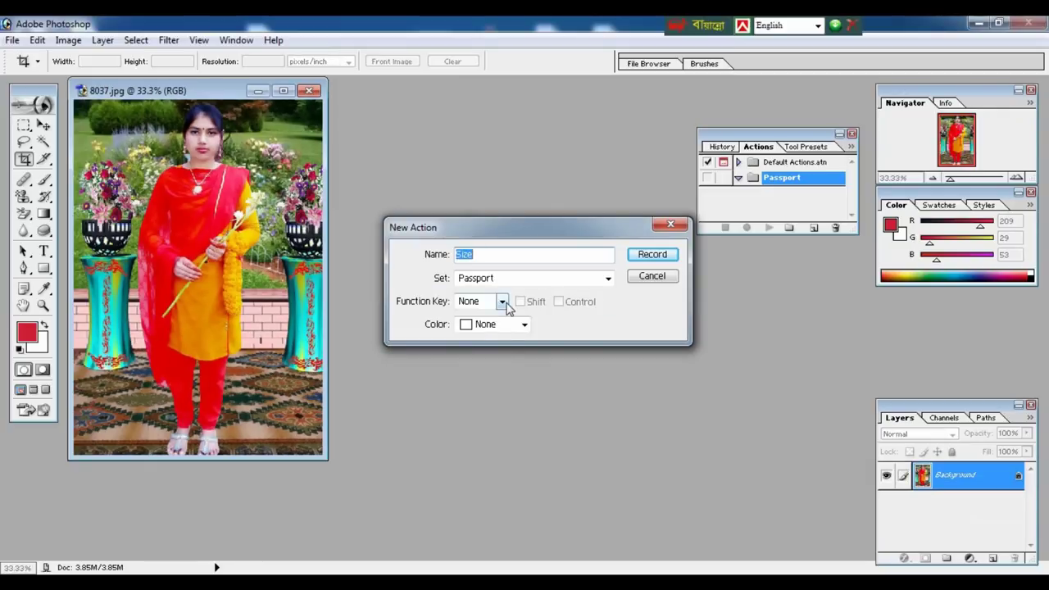
left_click(502, 301)
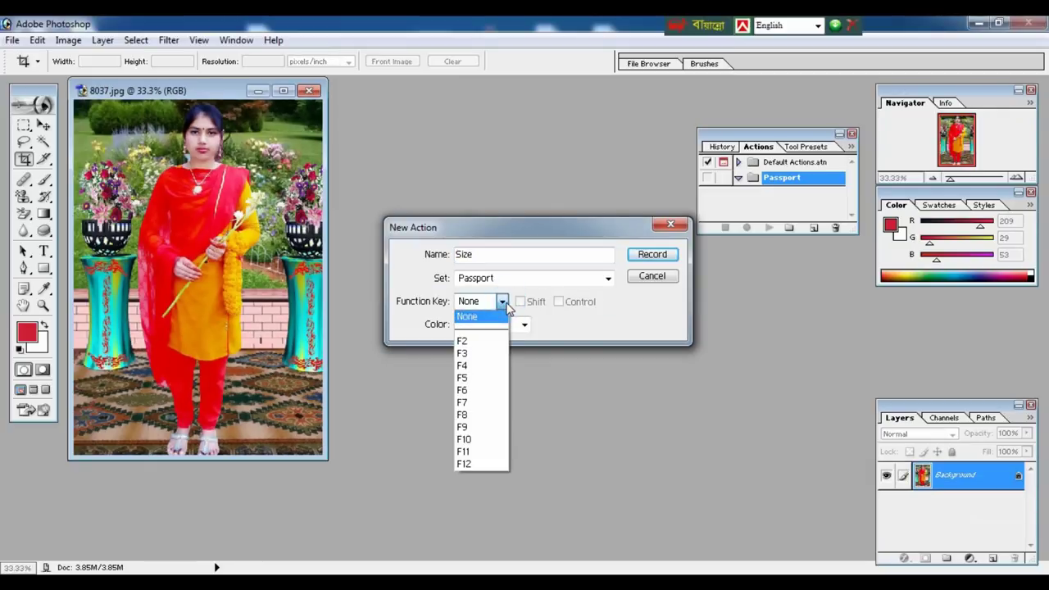
left_click(477, 355)
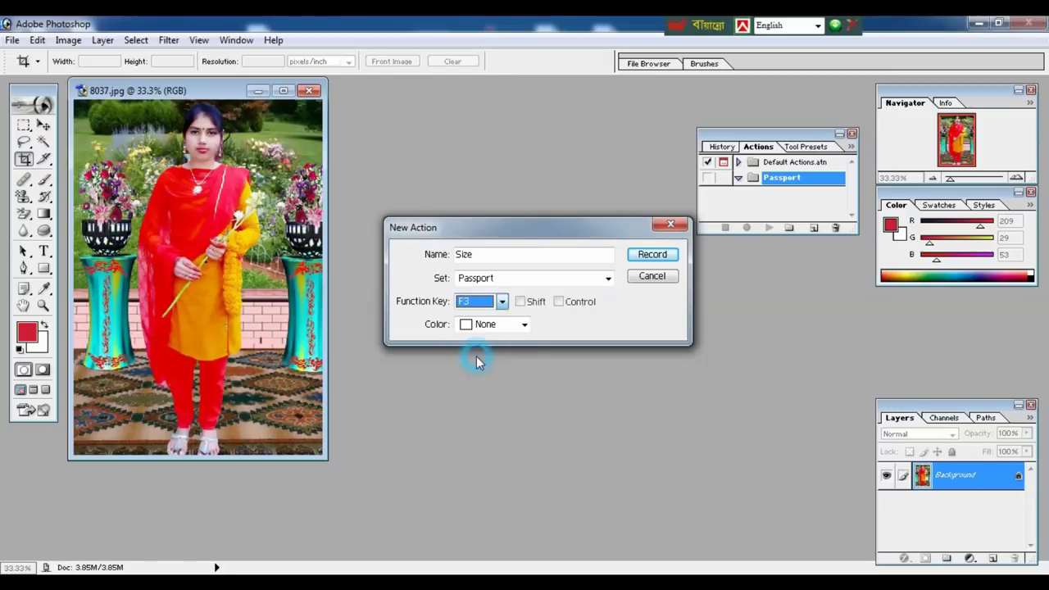
left_click(653, 254)
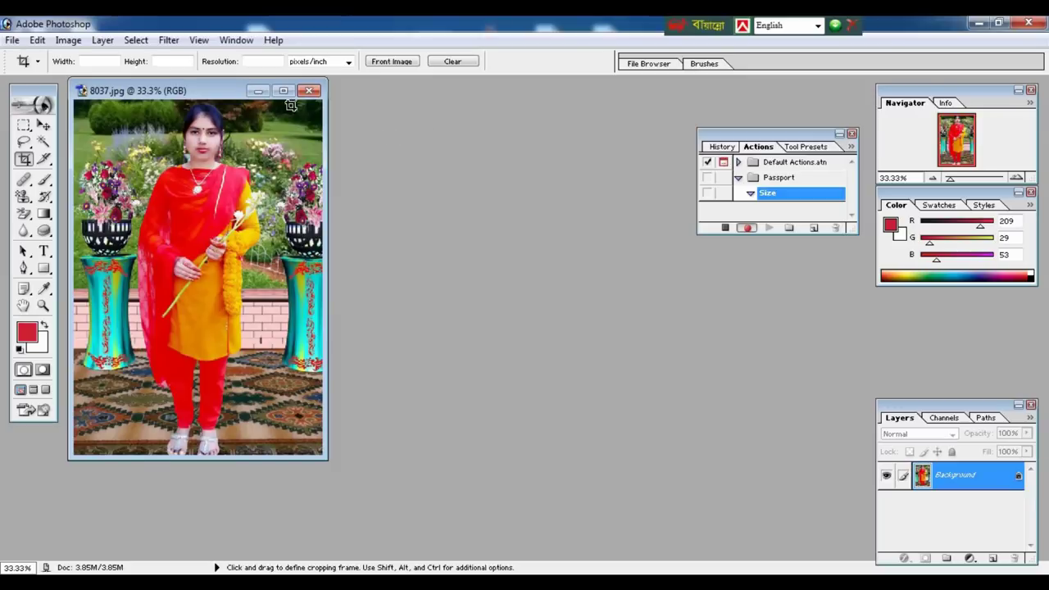
Give the Crop tool width 40 mm, height 50 mm and resolution 300
left_click_drag(326, 119, 366, 145)
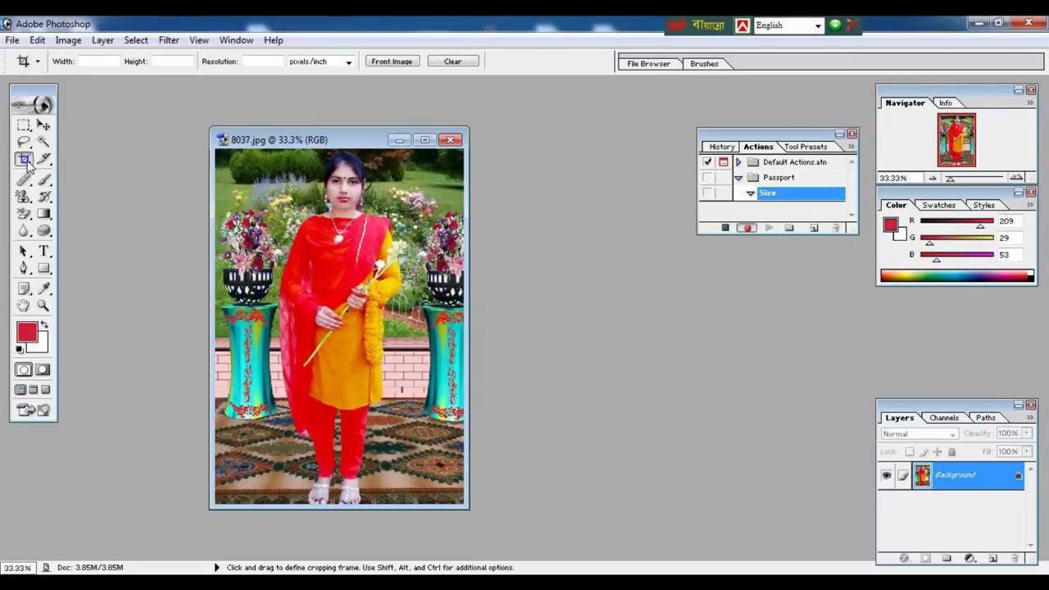
left_click(98, 61)
type("40 m")
type("m")
left_click(170, 61)
type("50 ")
type("mm")
left_click(254, 60)
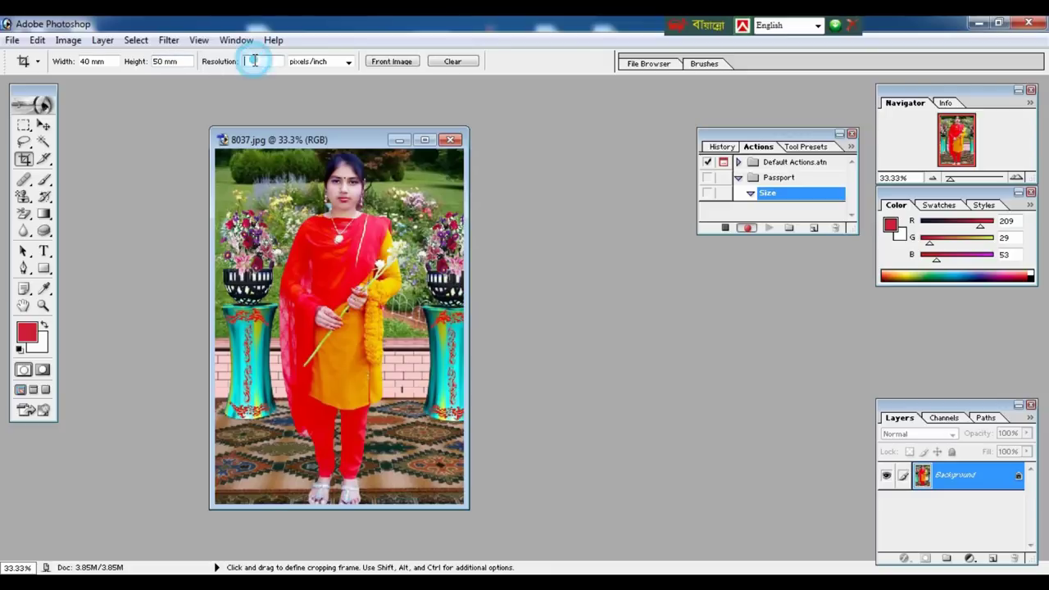
type("300")
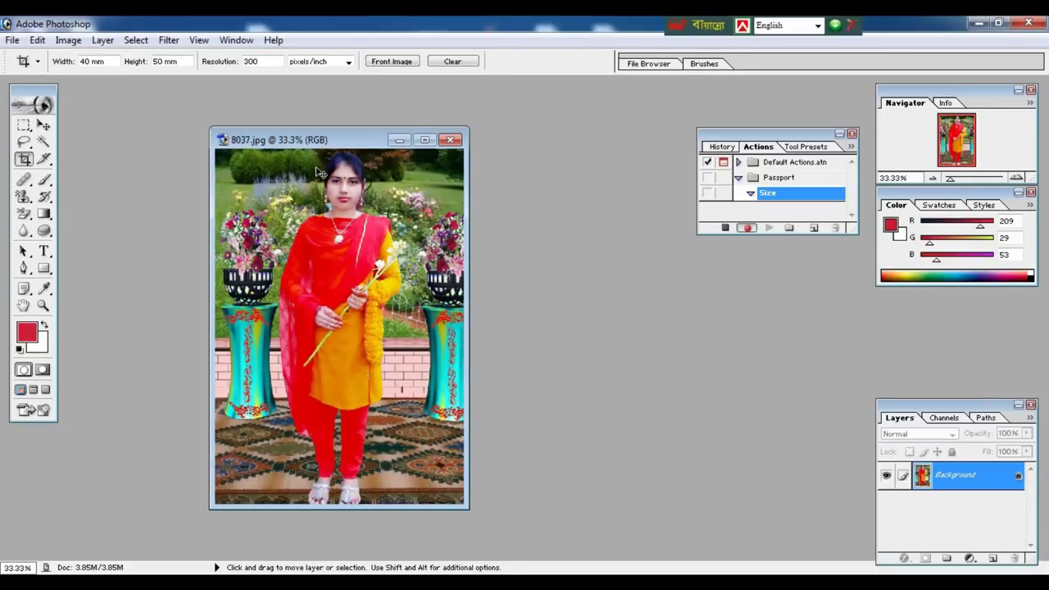
key("ctrl+minus")
Crop photo 8037 to the woman's head and shoulders at the fixed 40×50 mm size
left_click_drag(307, 192, 381, 281)
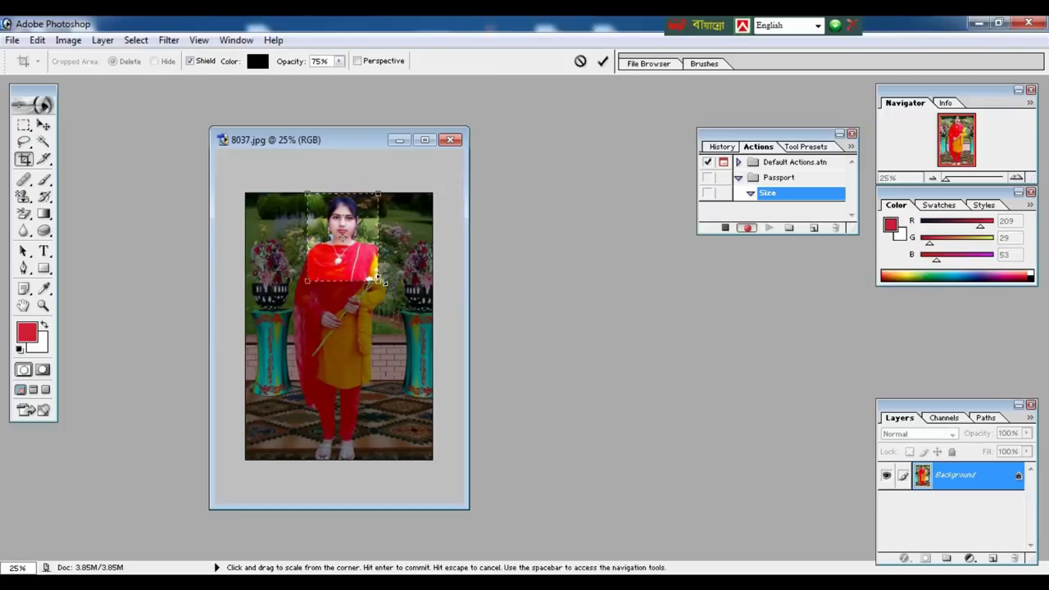
key("ctrl+plus")
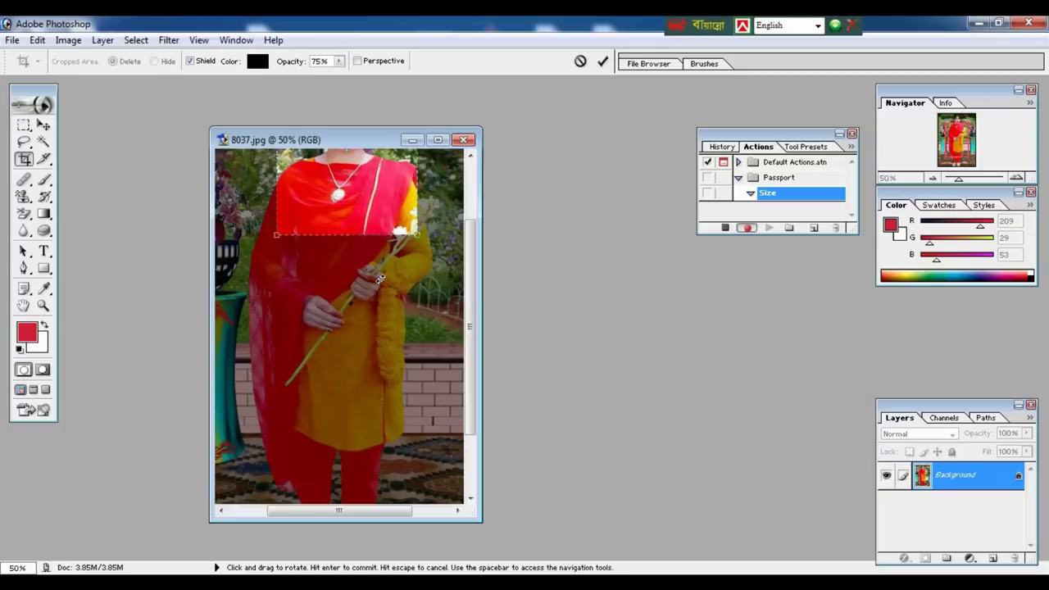
left_click(437, 140)
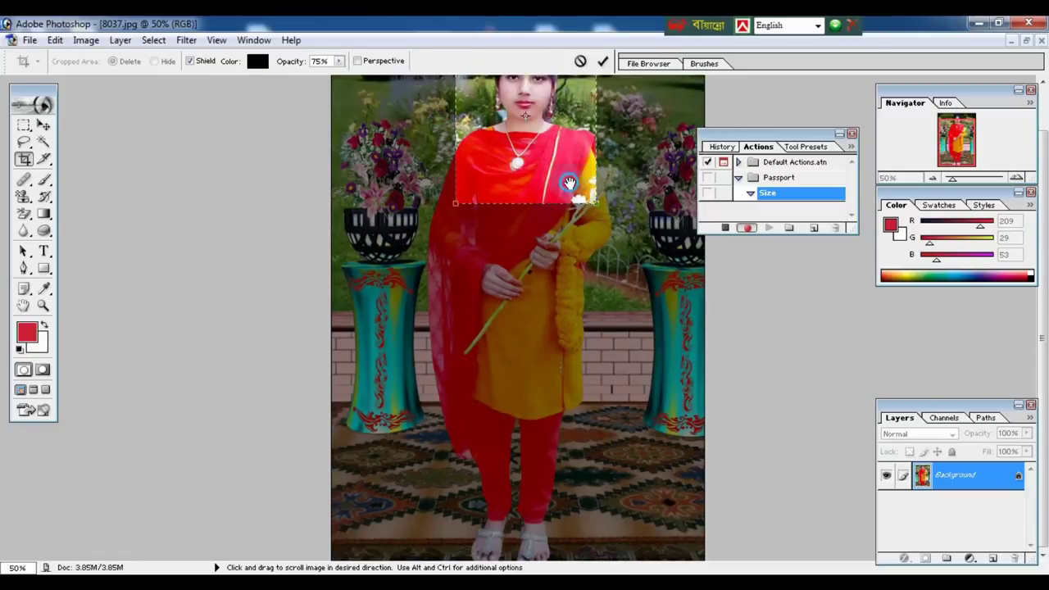
left_click_drag(567, 182, 549, 277)
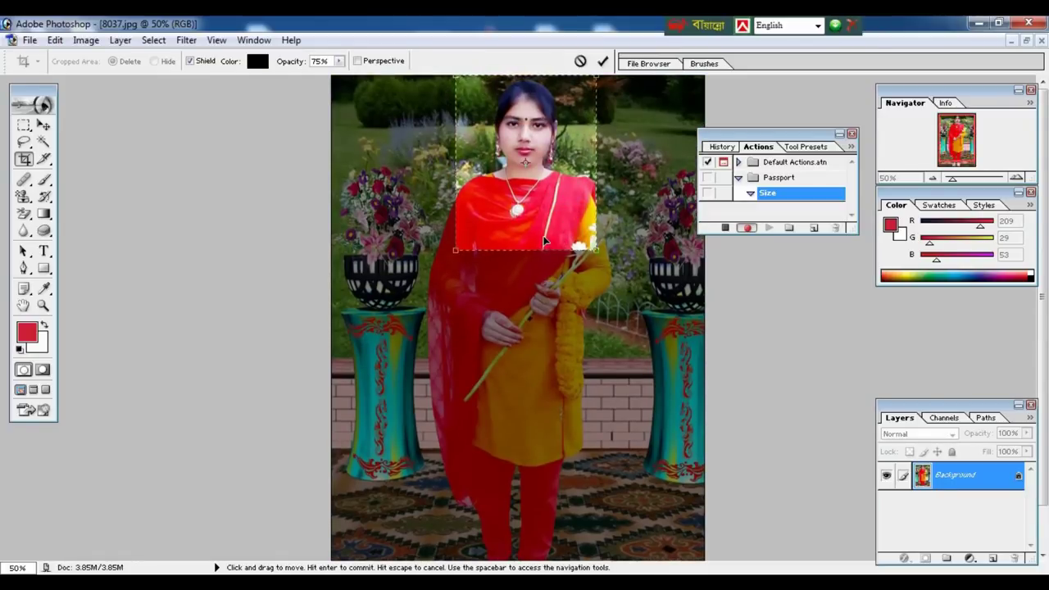
key("Return")
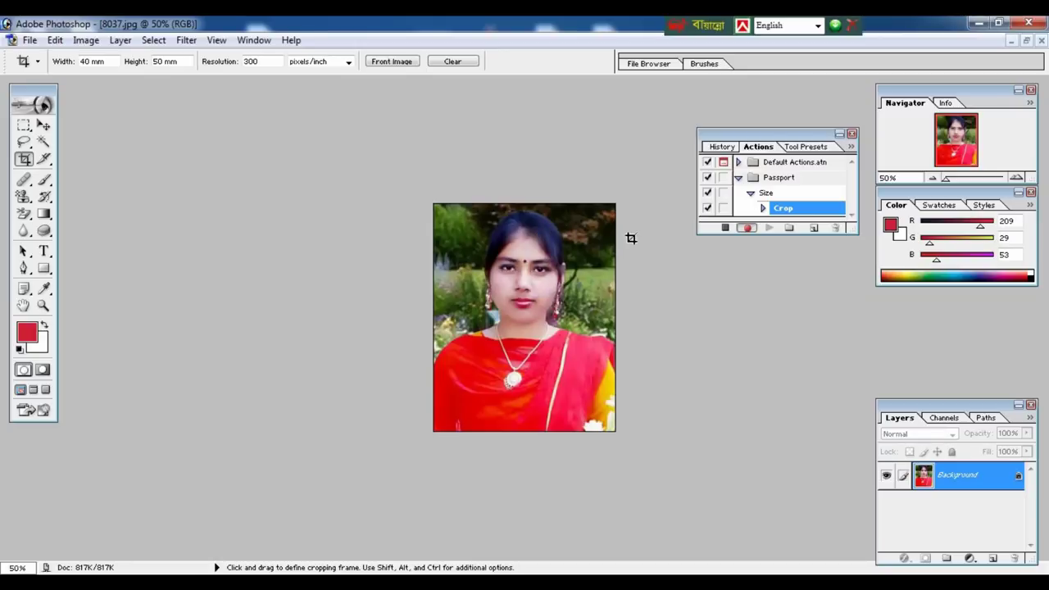
key("ctrl")
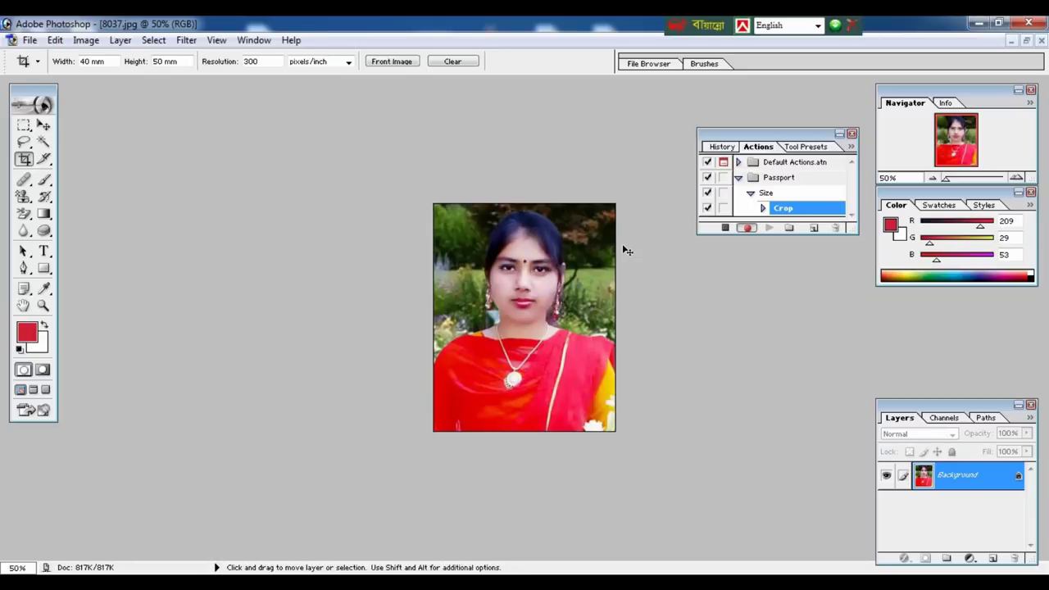
key("ctrl+shift+s")
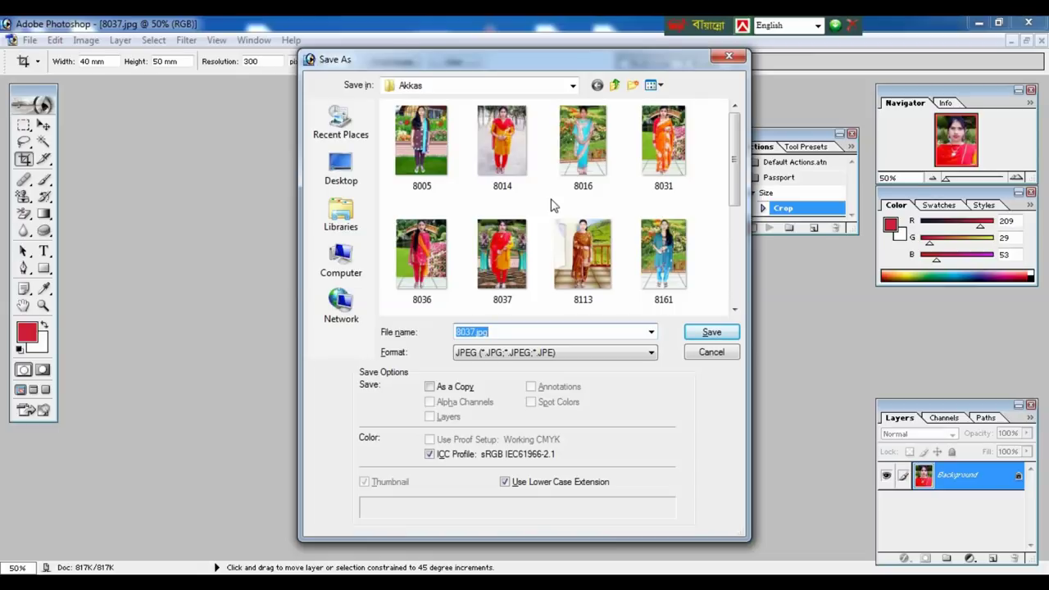
Save the cropped photo as 1.jpg in the Desktop's Complite folder with default JPEG options
left_click(352, 182)
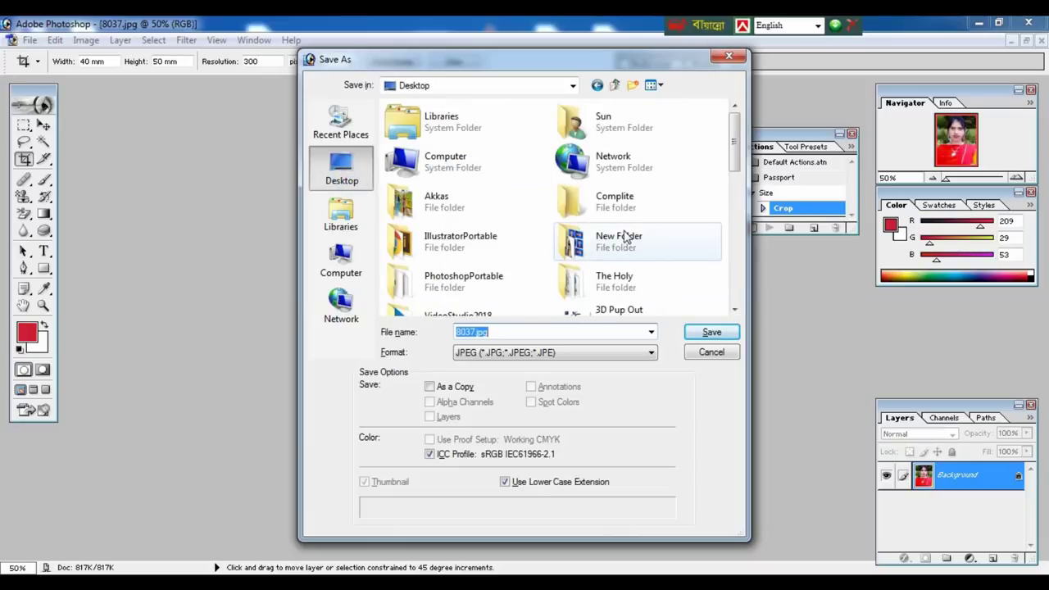
mouse_move(614, 201)
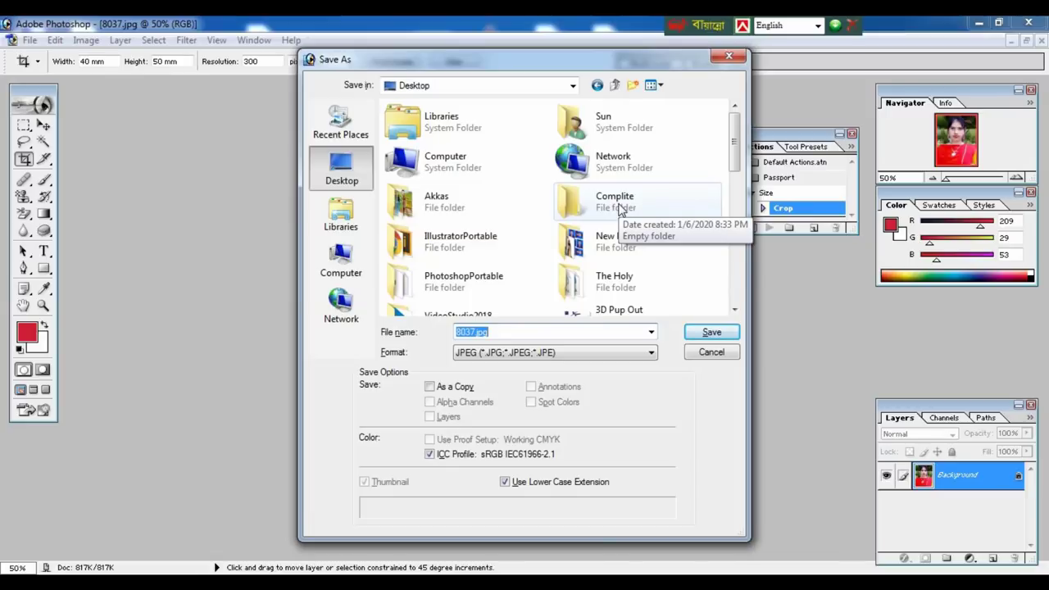
double_click(615, 201)
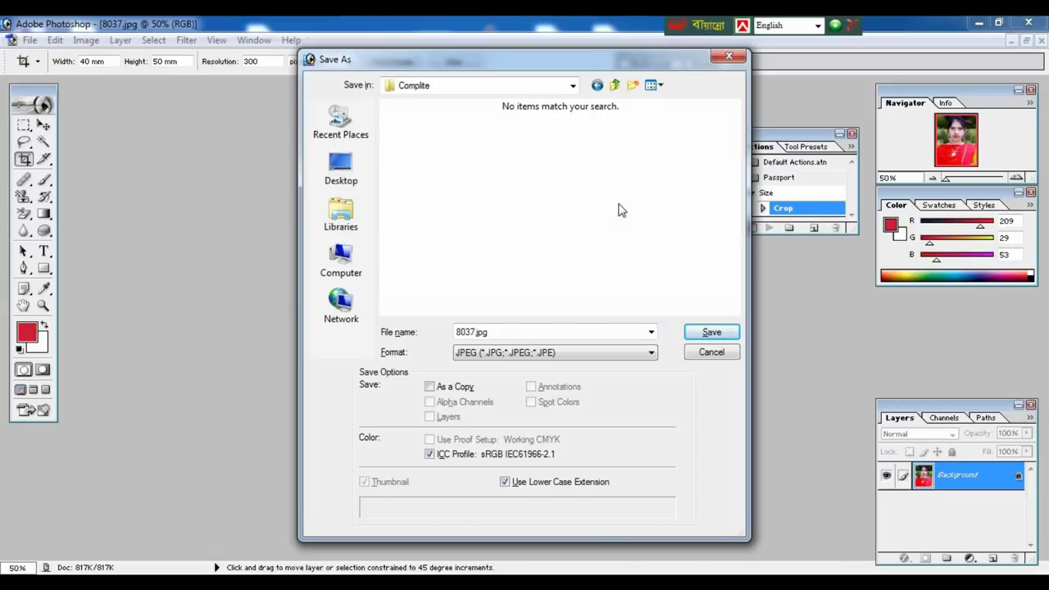
double_click(503, 334)
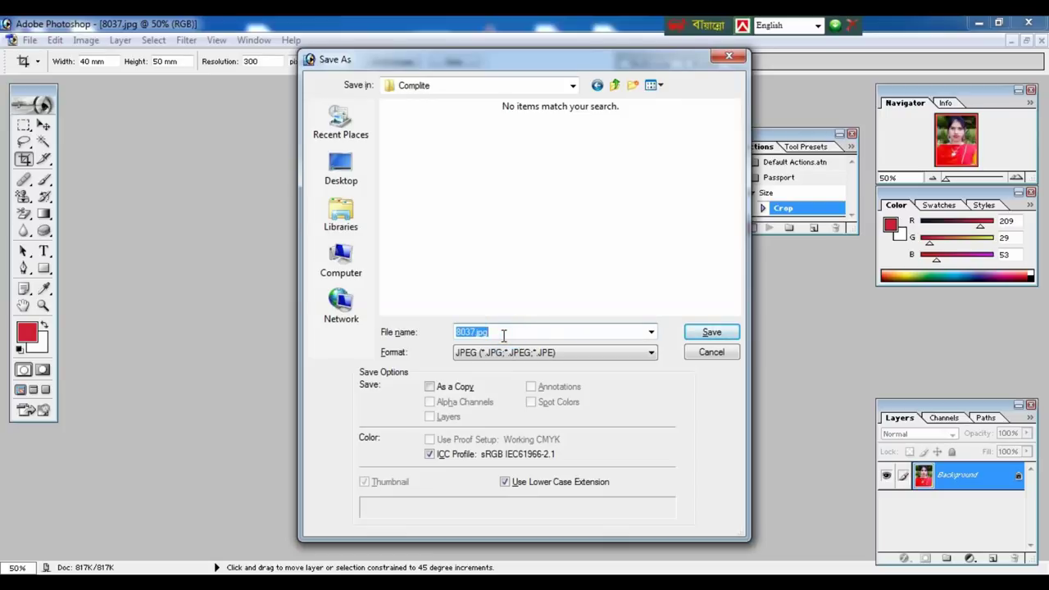
type("1")
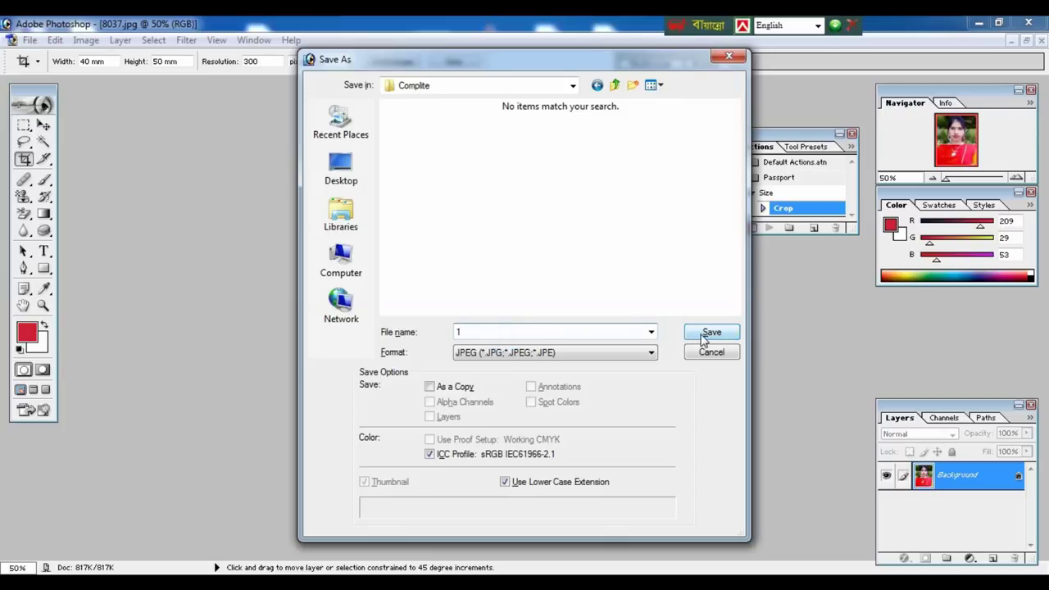
left_click(703, 334)
left_click(630, 197)
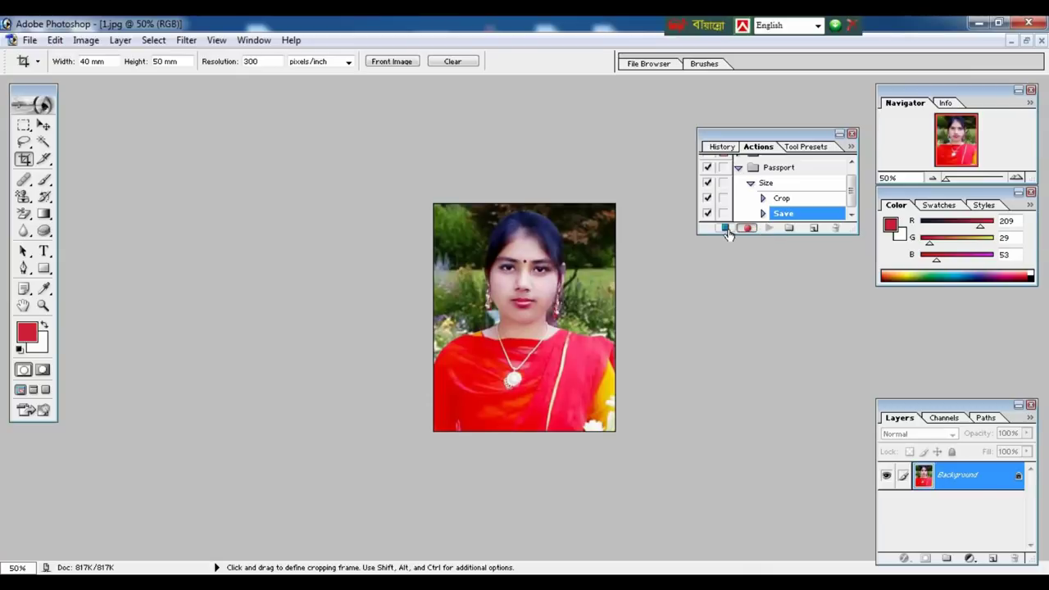
Stop recording the Size action, cycle the screen modes, and close the 1.jpg document
left_click(726, 229)
key("f")
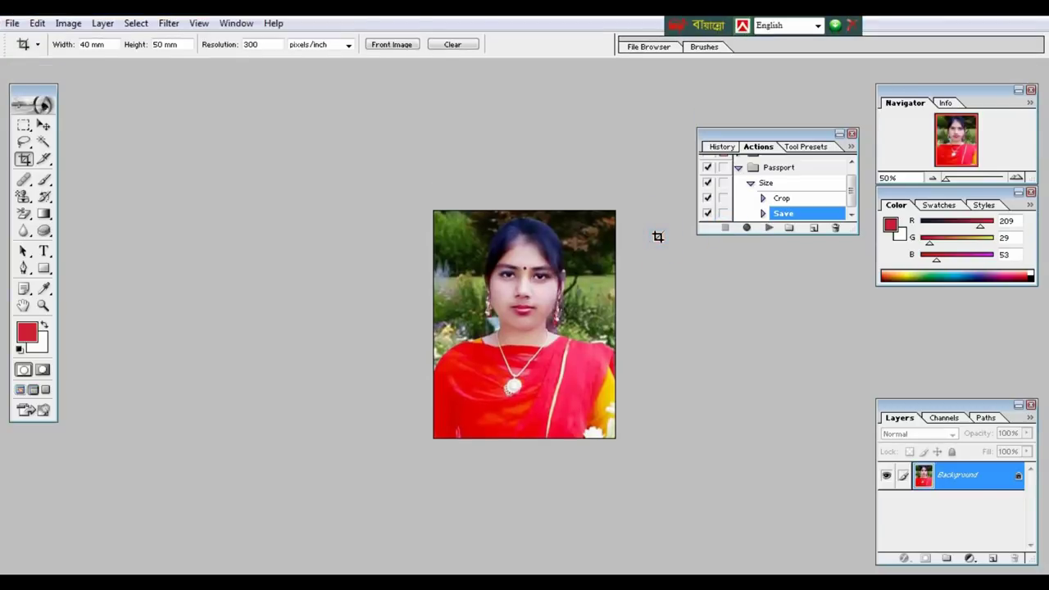
key("f")
key("f")
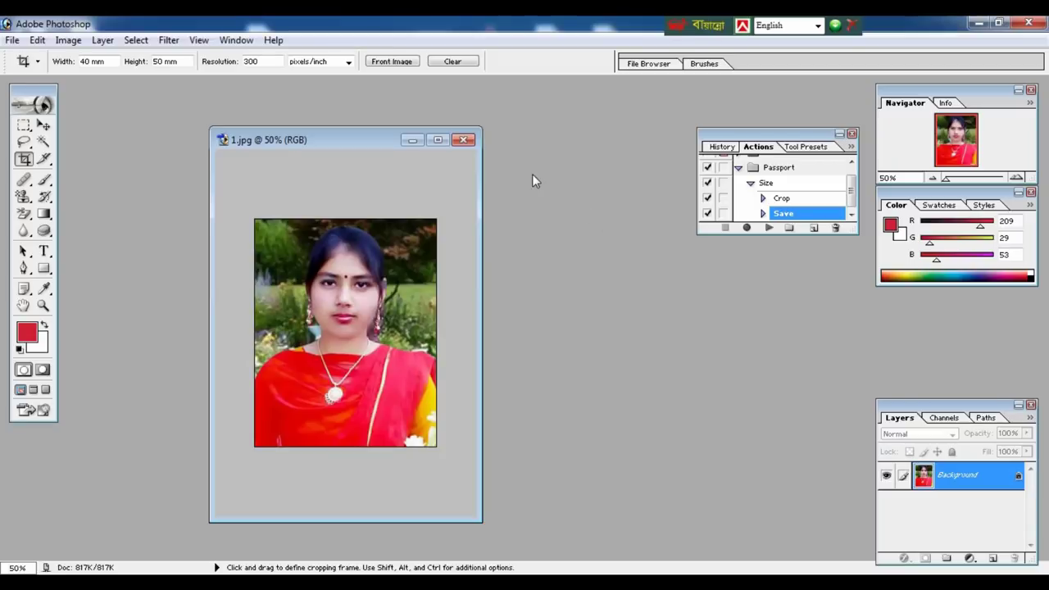
left_click(469, 141)
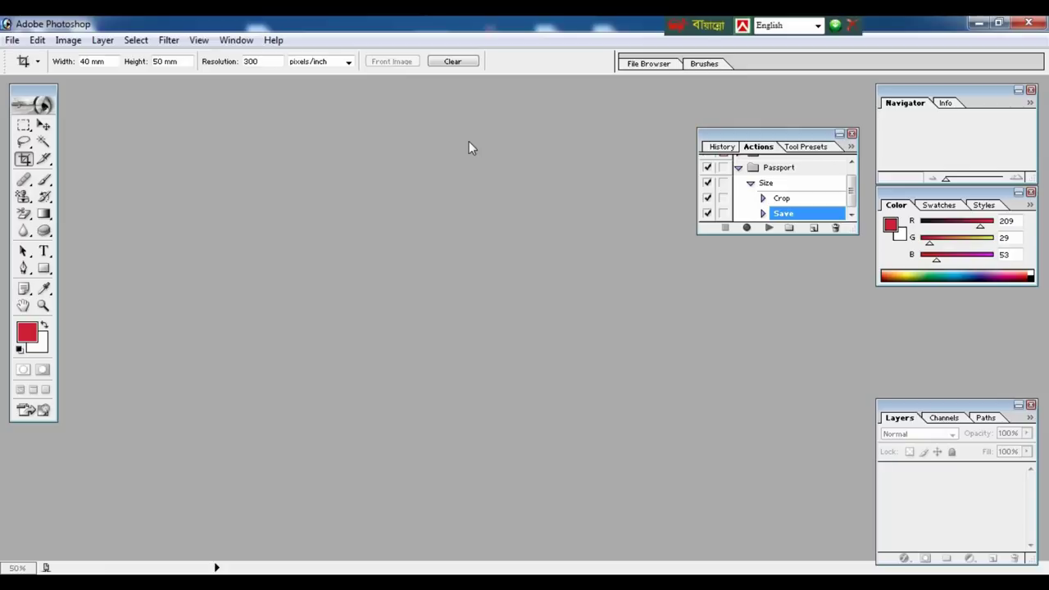
Drag photo 8113 from the reopened Akkas folder into Photoshop and maximize its document
left_click(979, 23)
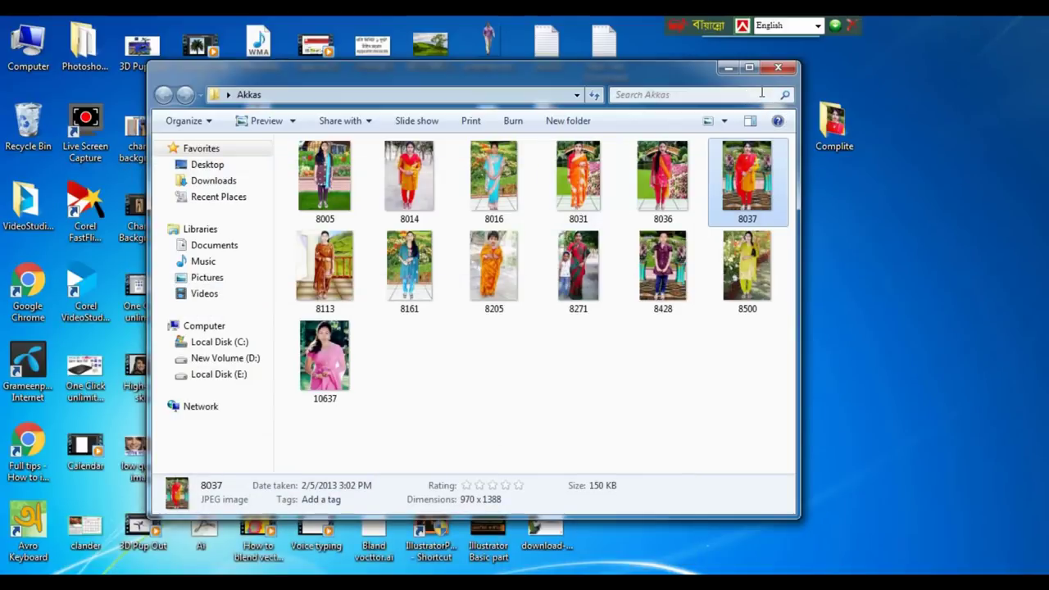
left_click(778, 67)
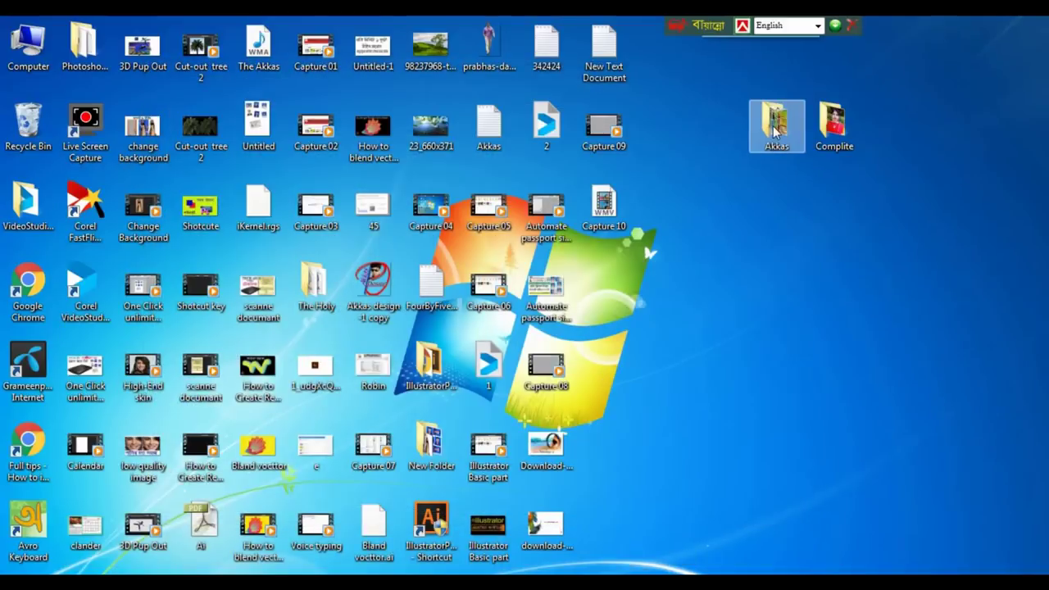
double_click(775, 127)
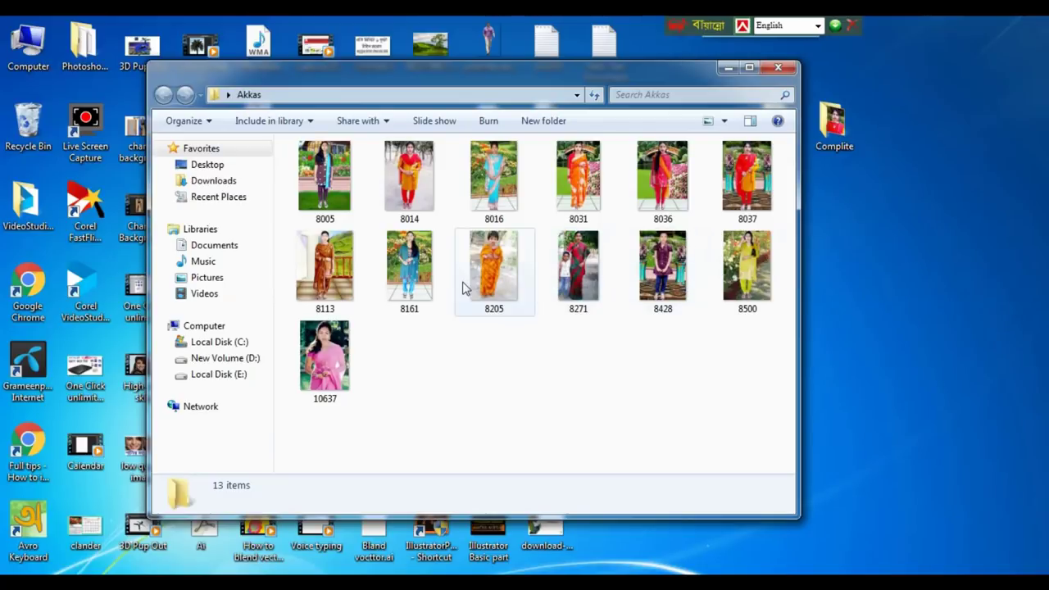
mouse_move(337, 275)
left_mouse_down()
mouse_move(317, 548)
mouse_move(259, 537)
left_mouse_up()
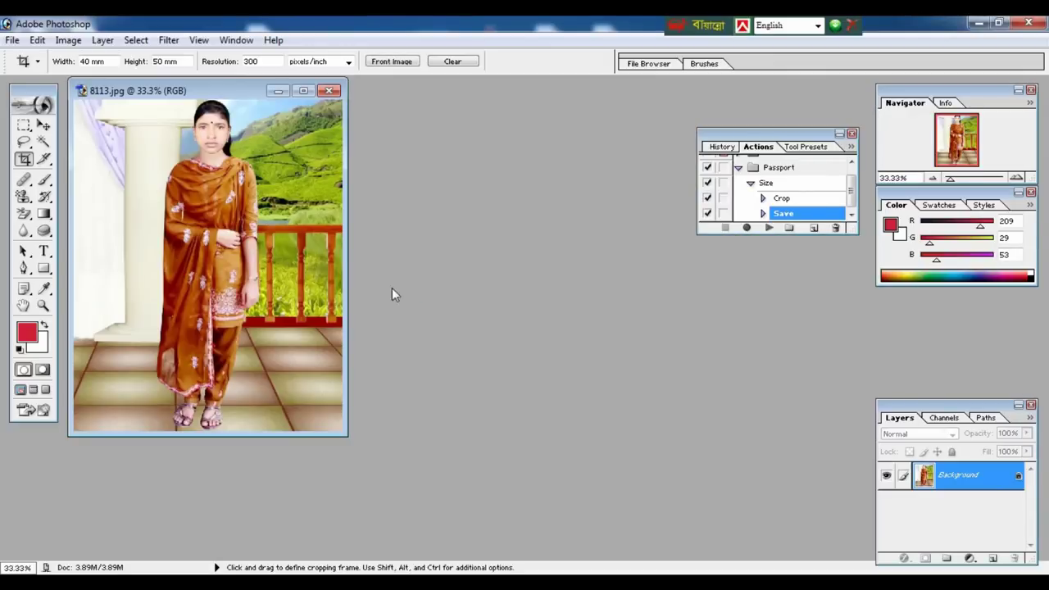
left_click(304, 91)
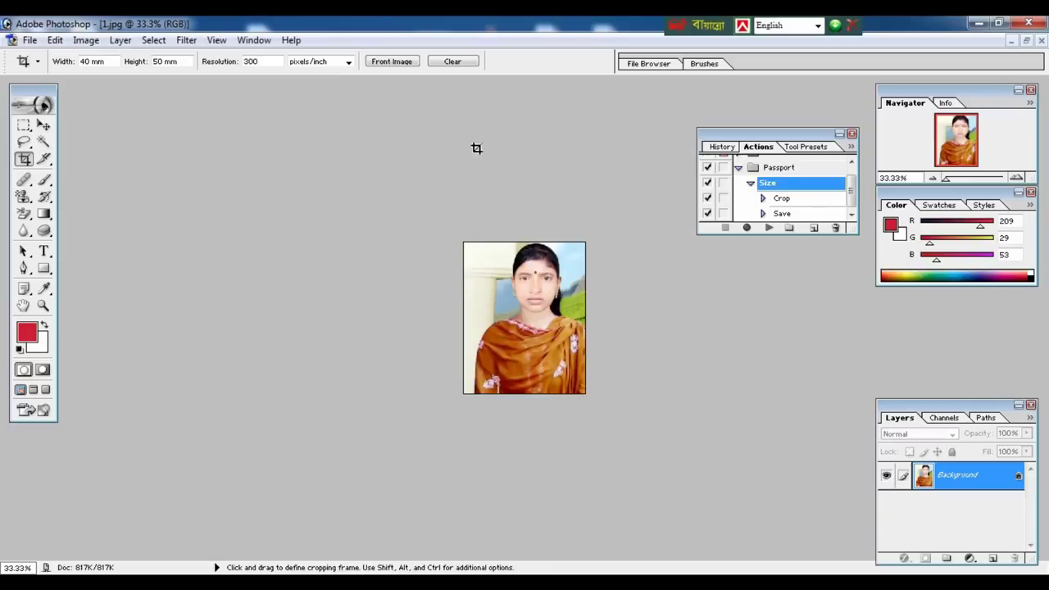
left_click(980, 23)
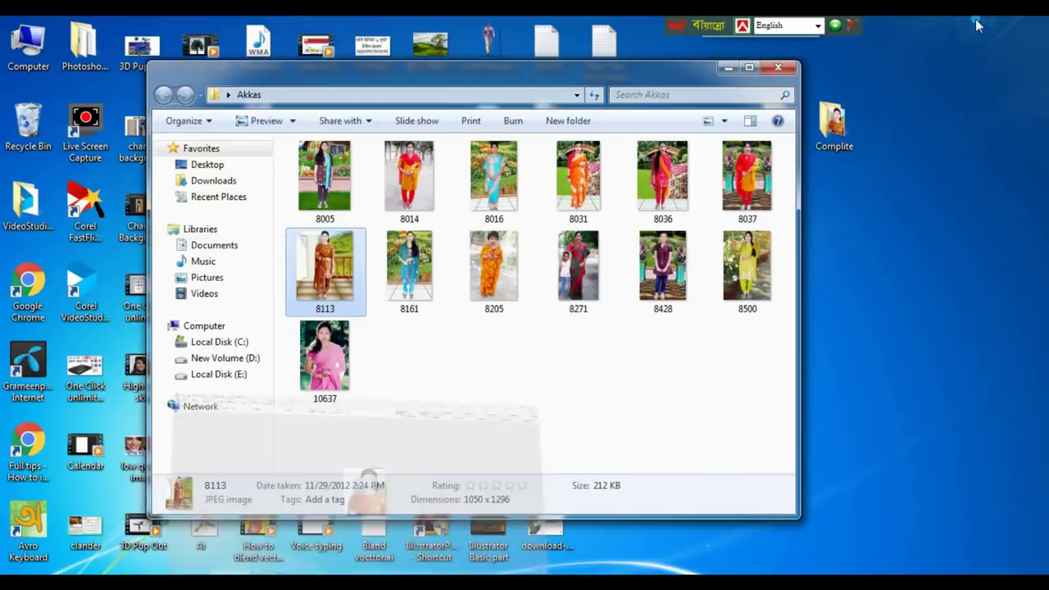
left_click(779, 67)
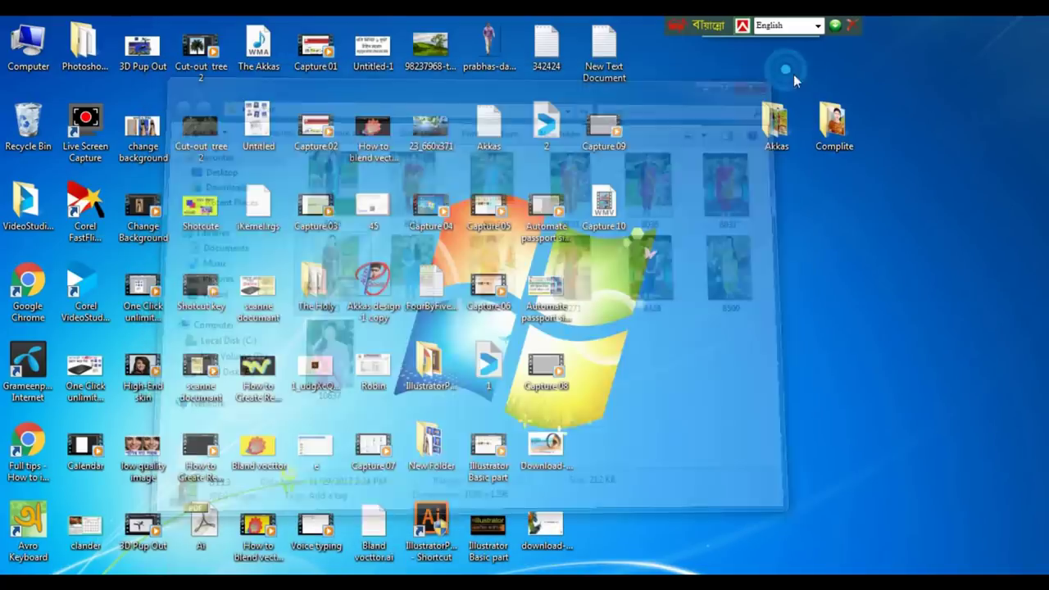
double_click(836, 116)
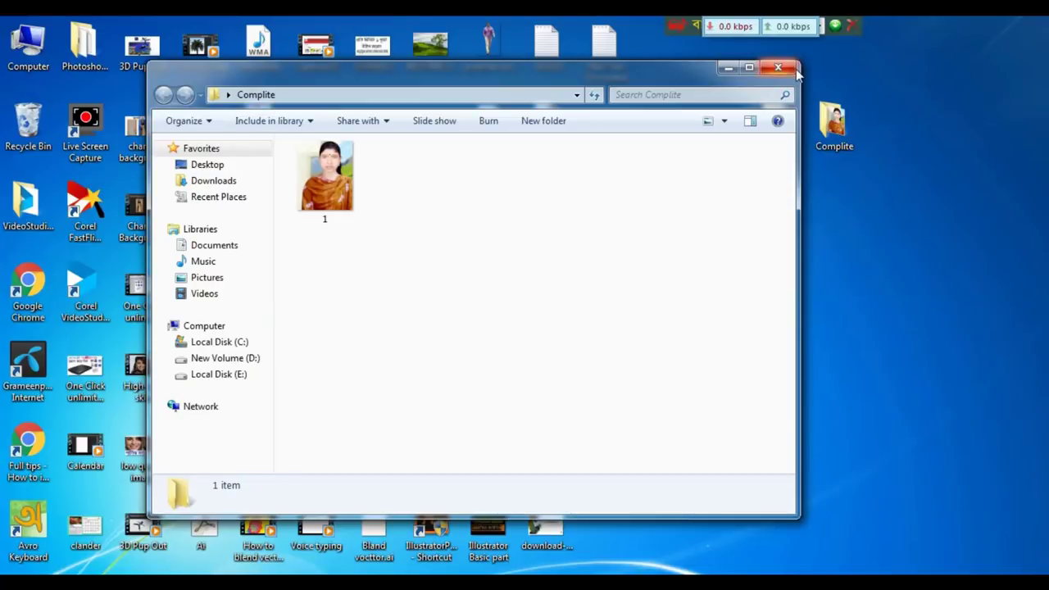
left_click(792, 72)
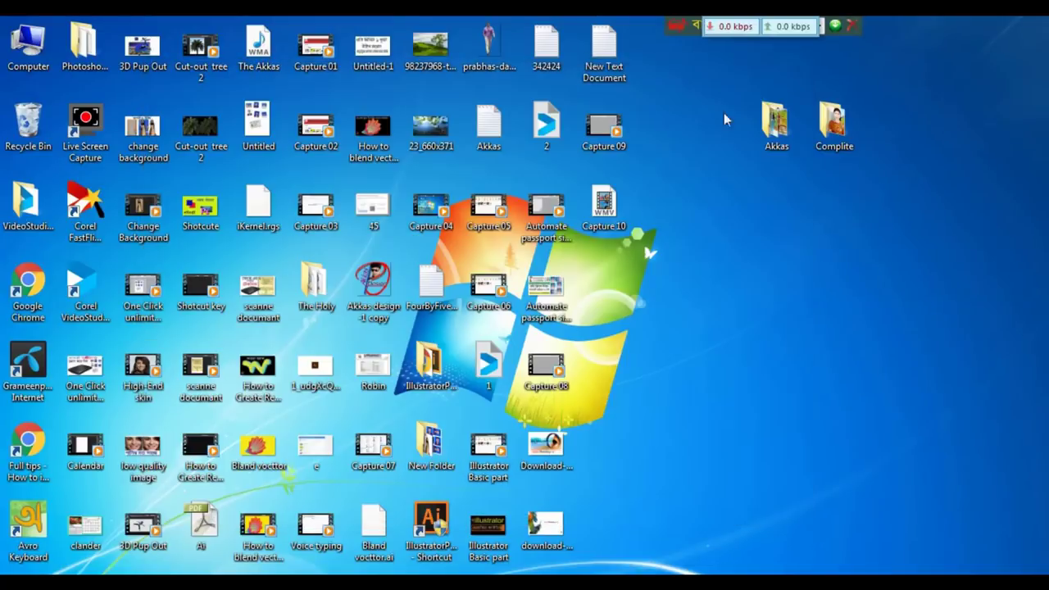
double_click(769, 129)
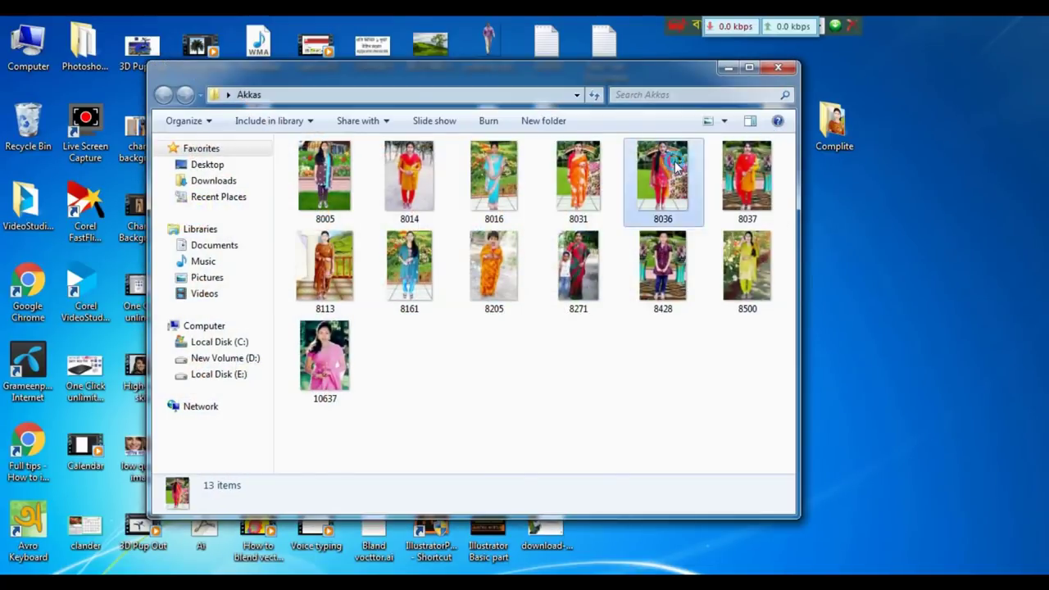
Send photo 8036 to Photoshop, then check the Complite folder for the saved result
mouse_move(679, 169)
left_mouse_down()
mouse_move(359, 484)
mouse_move(366, 385)
left_mouse_up()
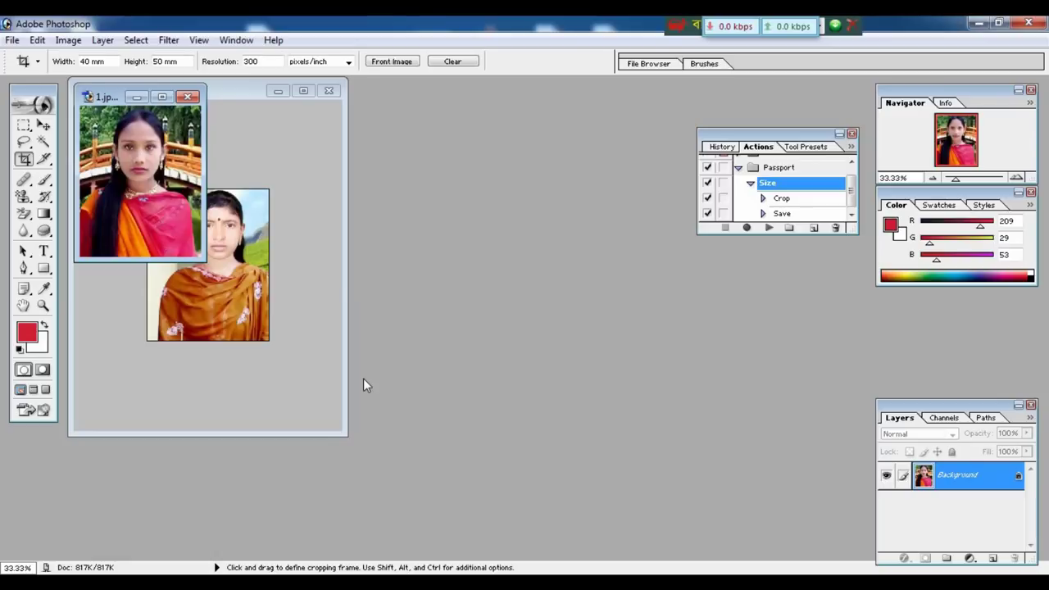
left_click(979, 22)
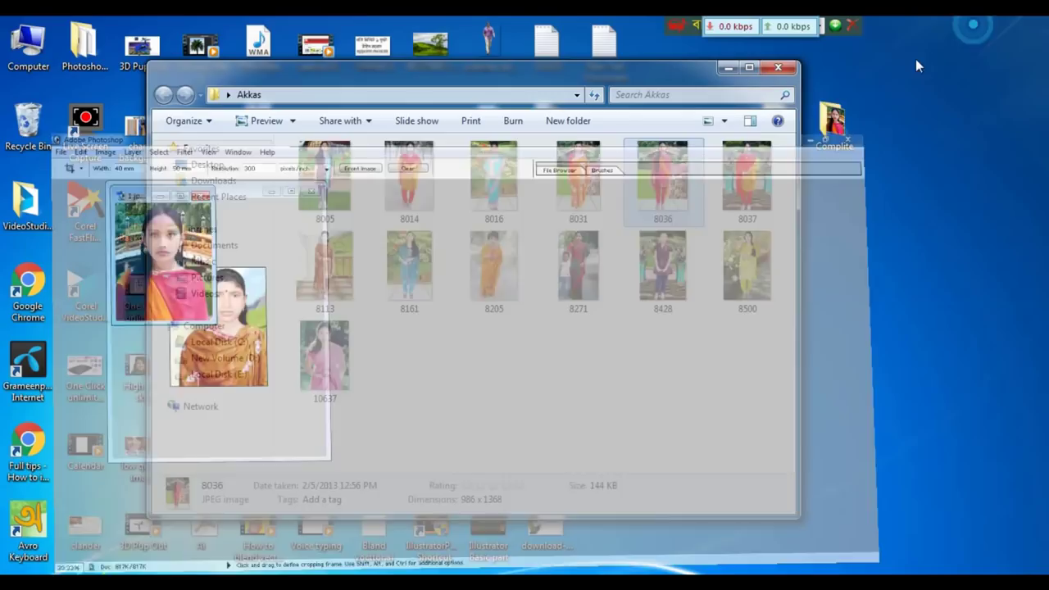
left_click(778, 67)
double_click(830, 115)
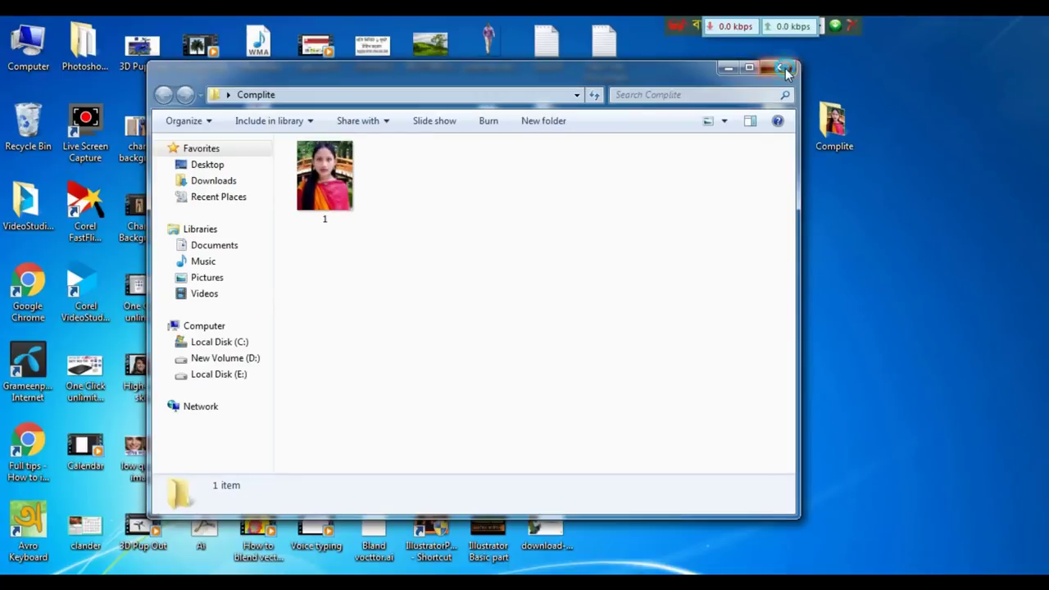
left_click(786, 73)
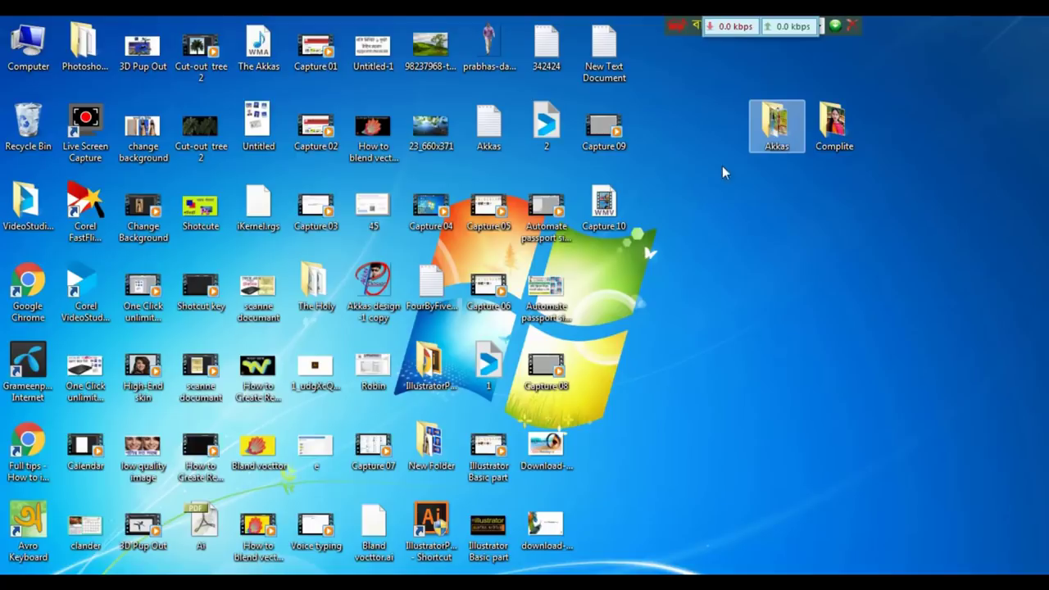
Close both open photo documents in Photoshop and minimize it again
left_click(267, 571)
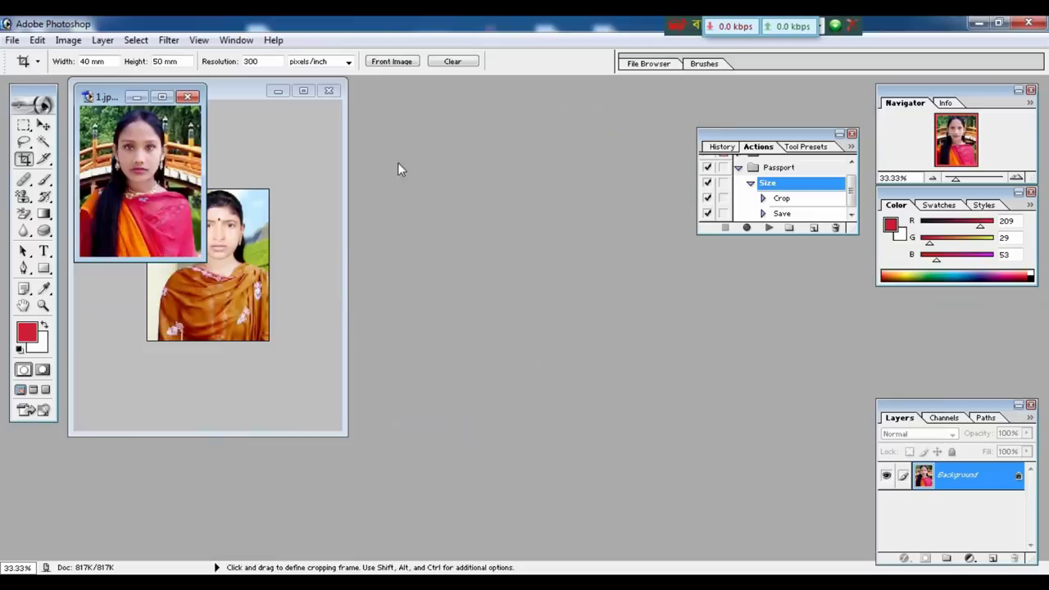
left_click(328, 90)
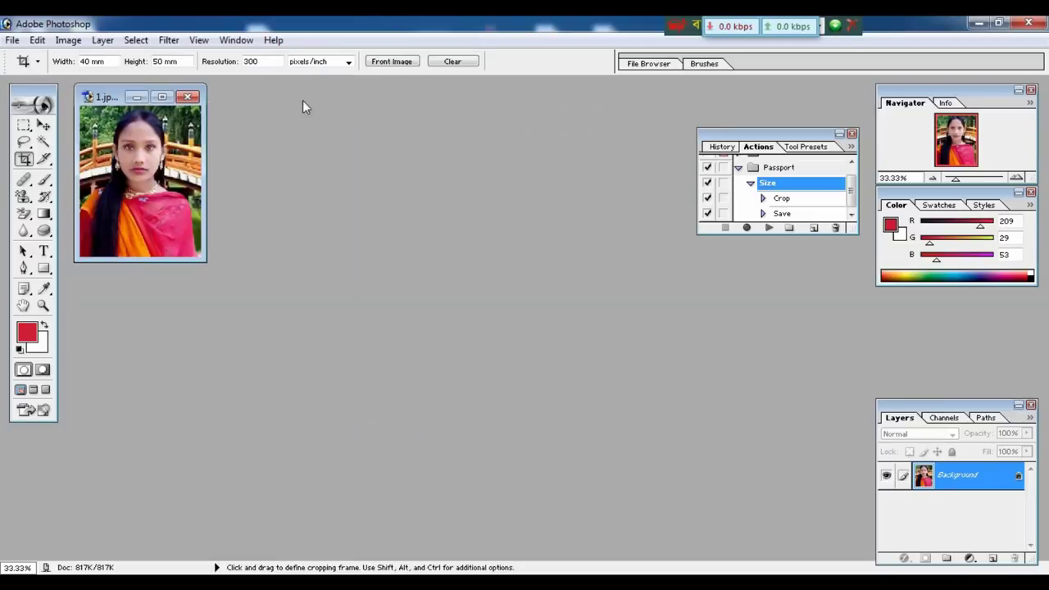
left_click(200, 95)
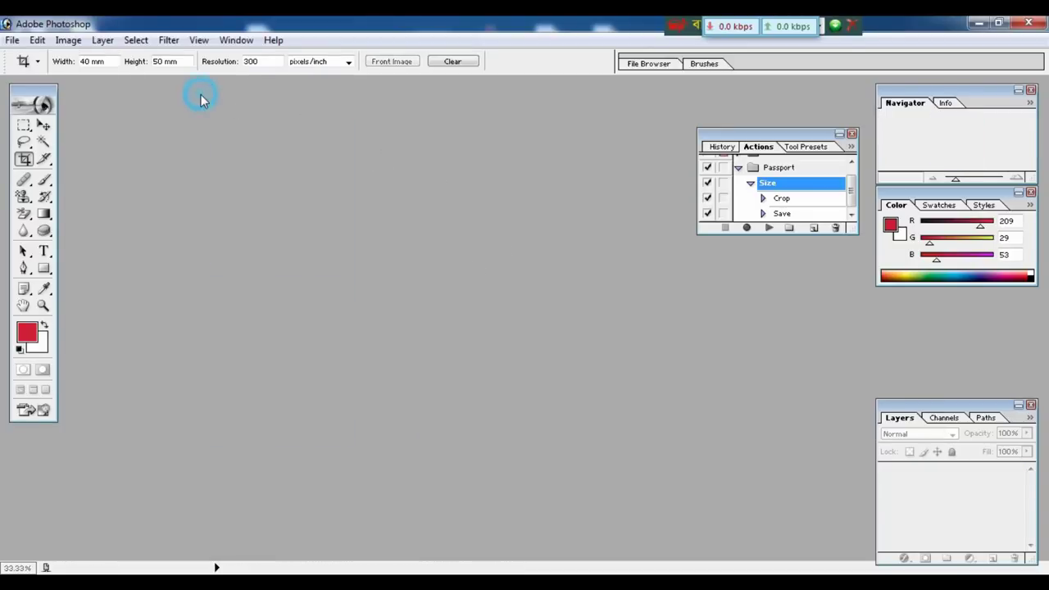
left_click(980, 23)
Delete the leftover test photo from the Complite folder to the Recycle Bin
double_click(840, 123)
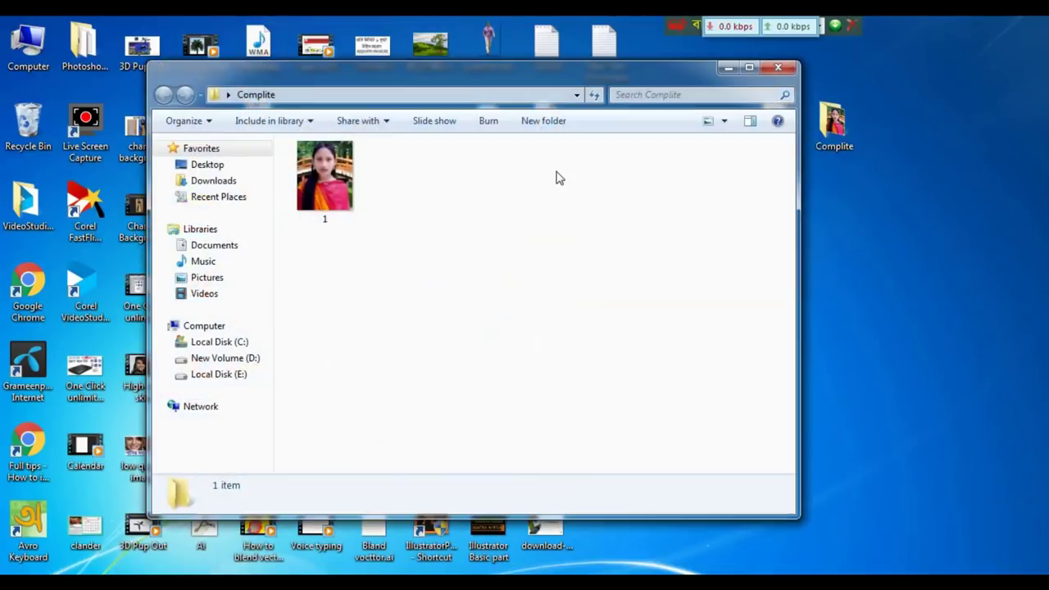
left_click(340, 176)
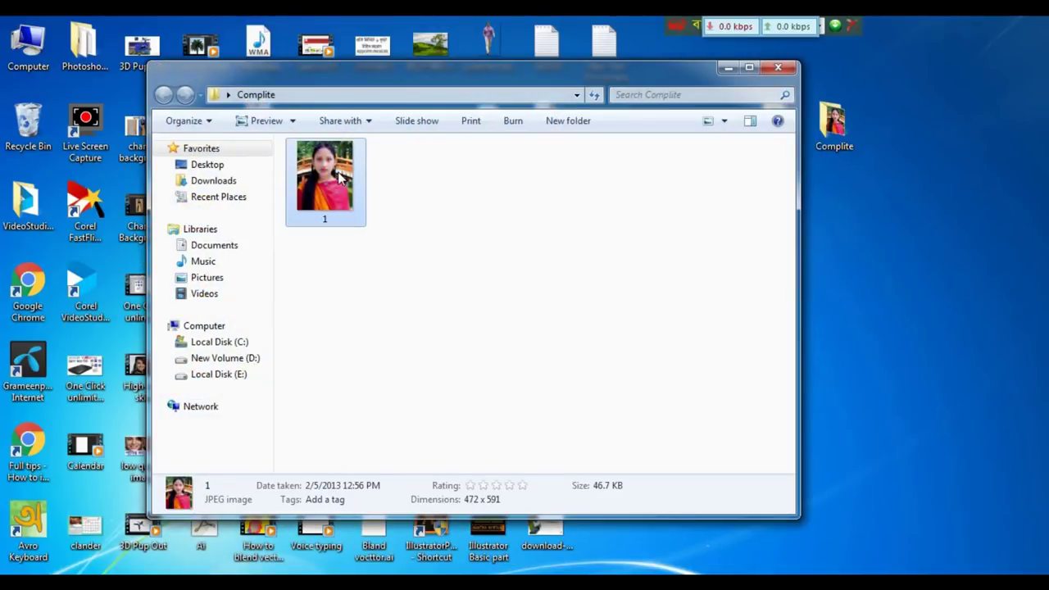
key("Delete")
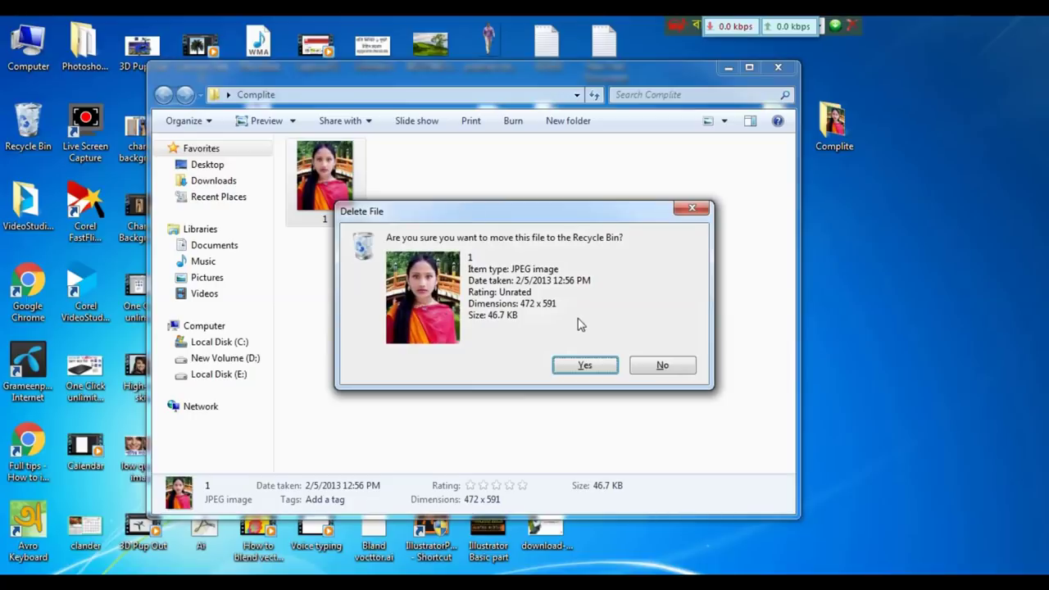
left_click(585, 364)
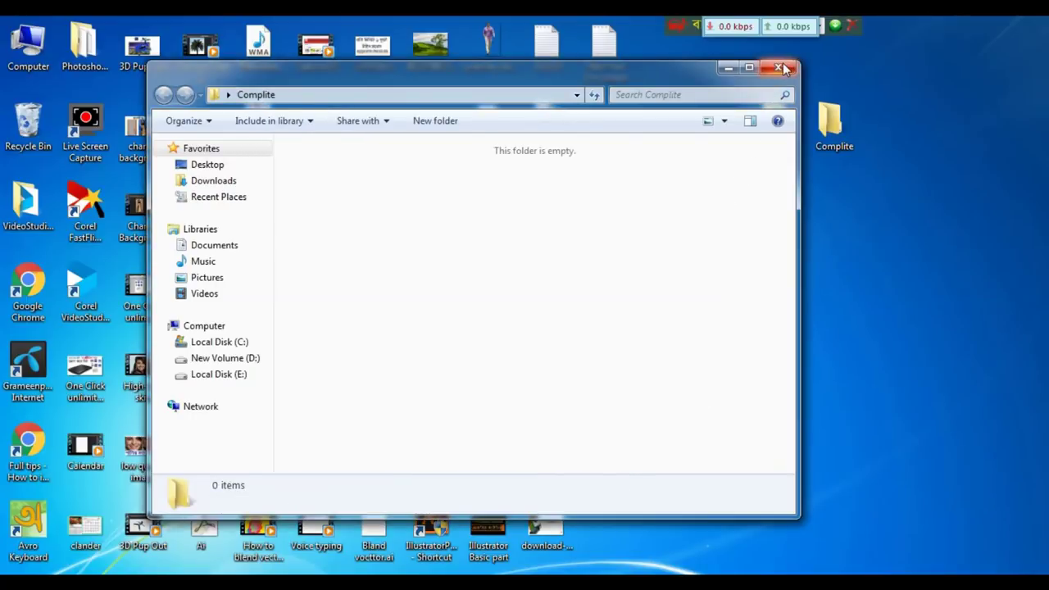
Confirm Complite is now empty, then close the Complite and Akkas folder windows
left_click(778, 67)
double_click(832, 125)
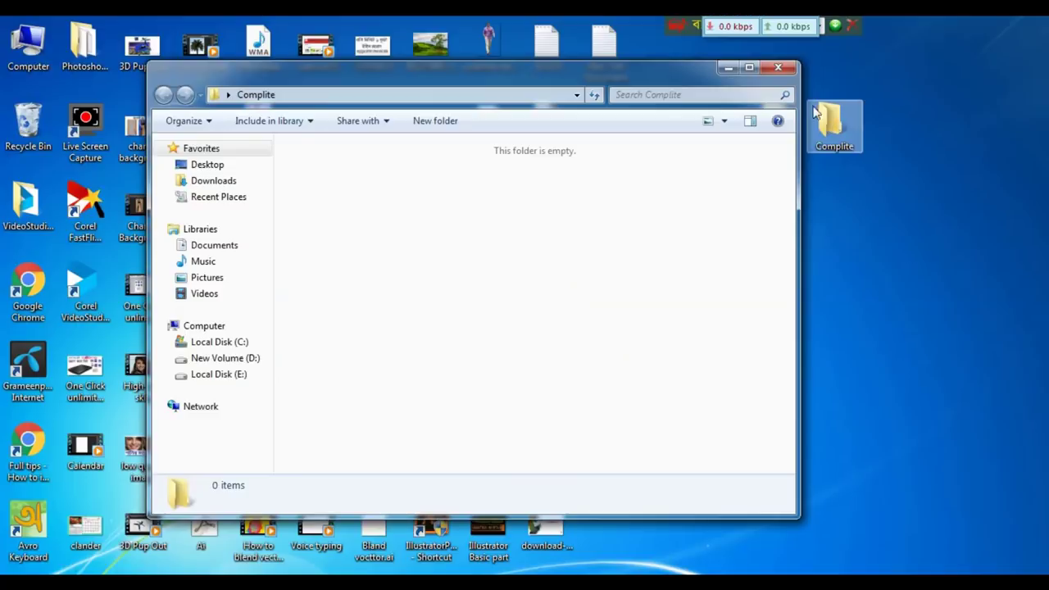
left_click(778, 67)
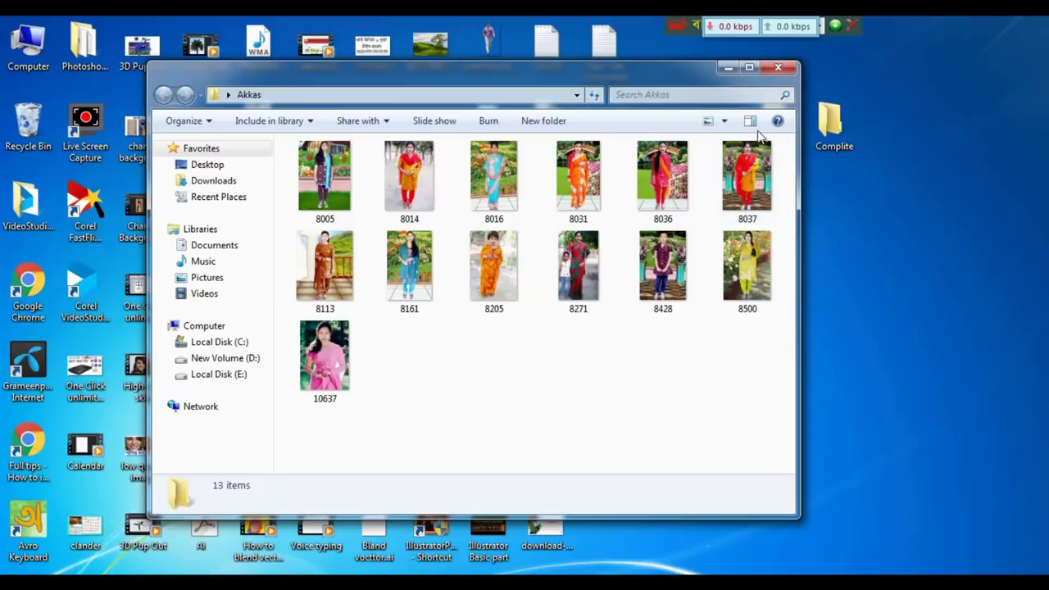
left_click(778, 68)
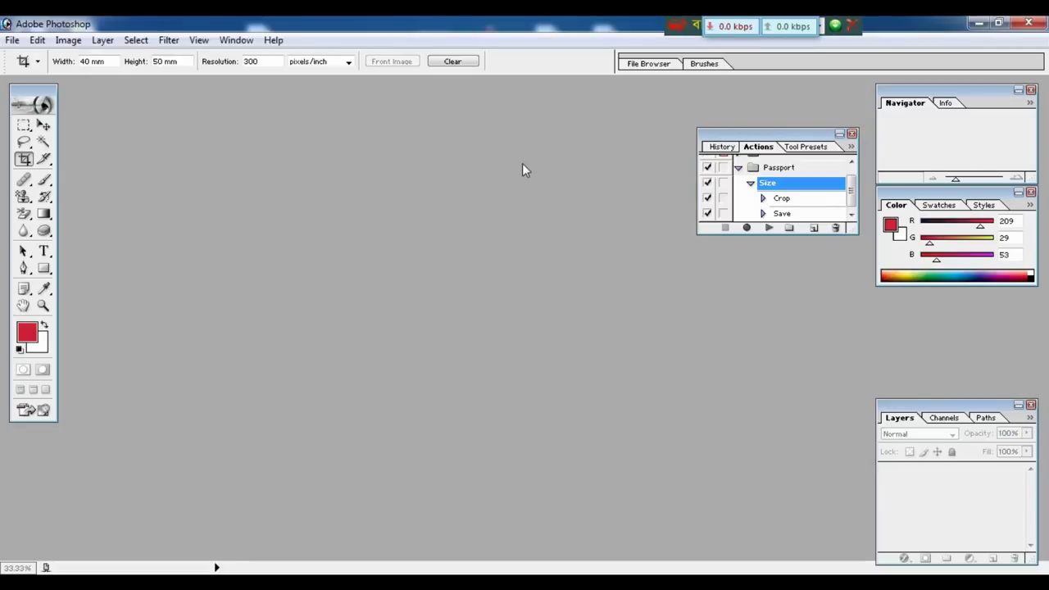
Open the File menu to reach Automate > Batch for the Passport set's Size action
left_click(13, 41)
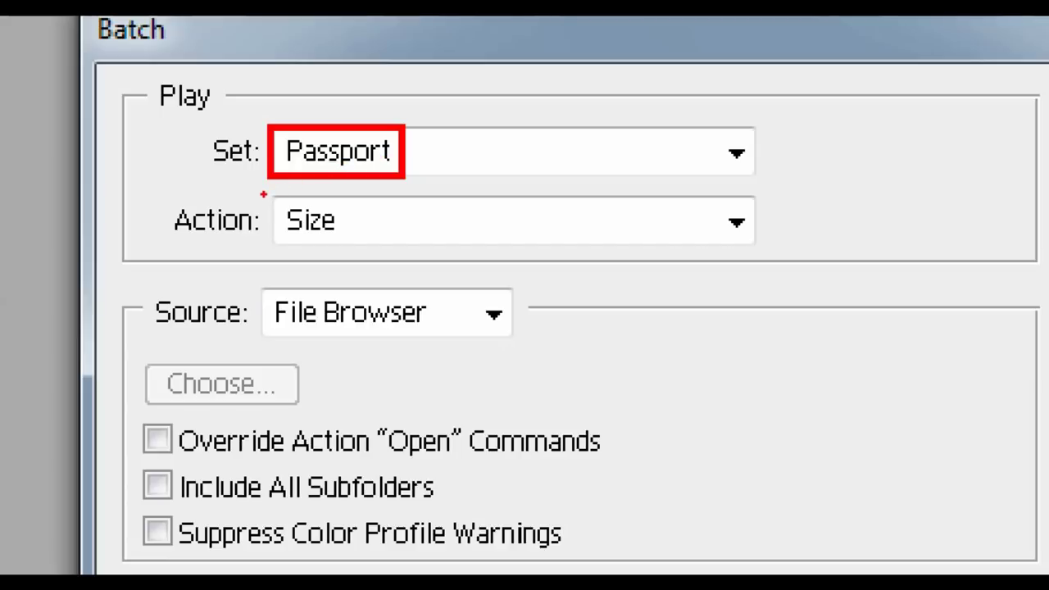
left_click_drag(261, 192, 355, 245)
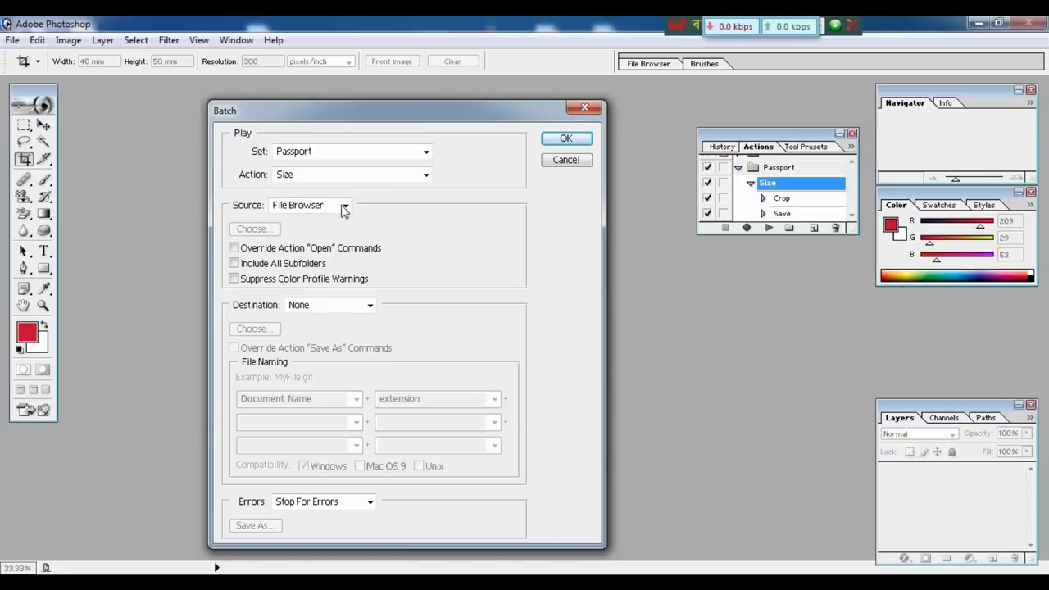
Set the batch Source to Folder, pointing to the Desktop\Akkas folder
left_click(345, 208)
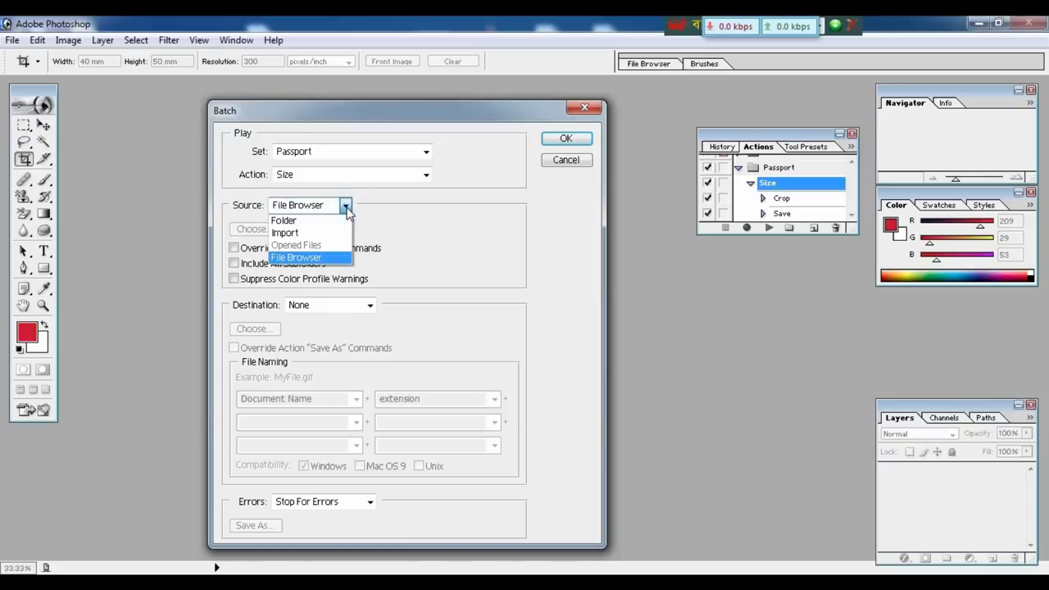
left_click(315, 222)
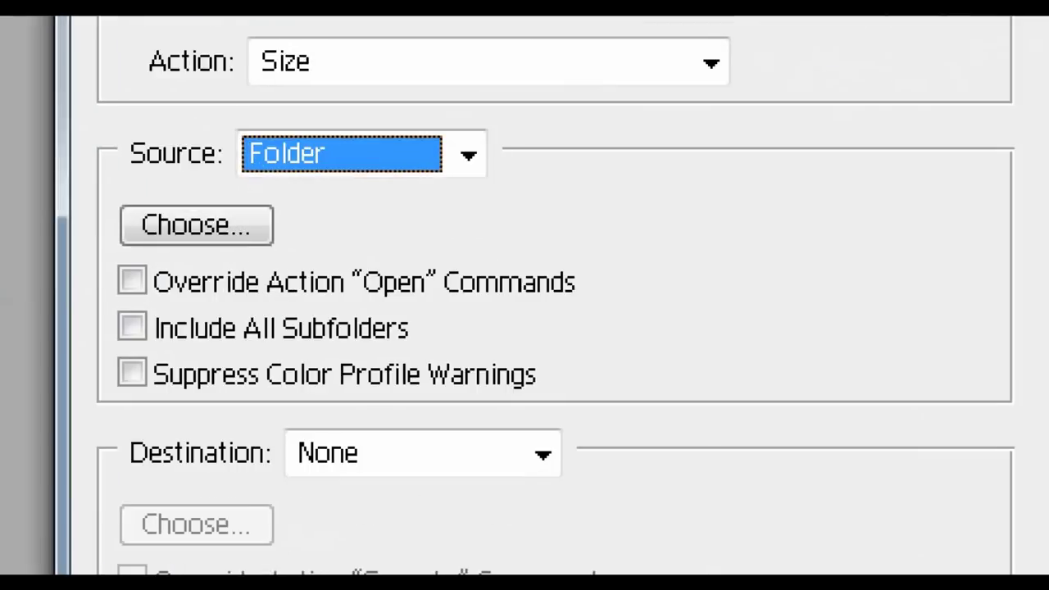
left_click(276, 230)
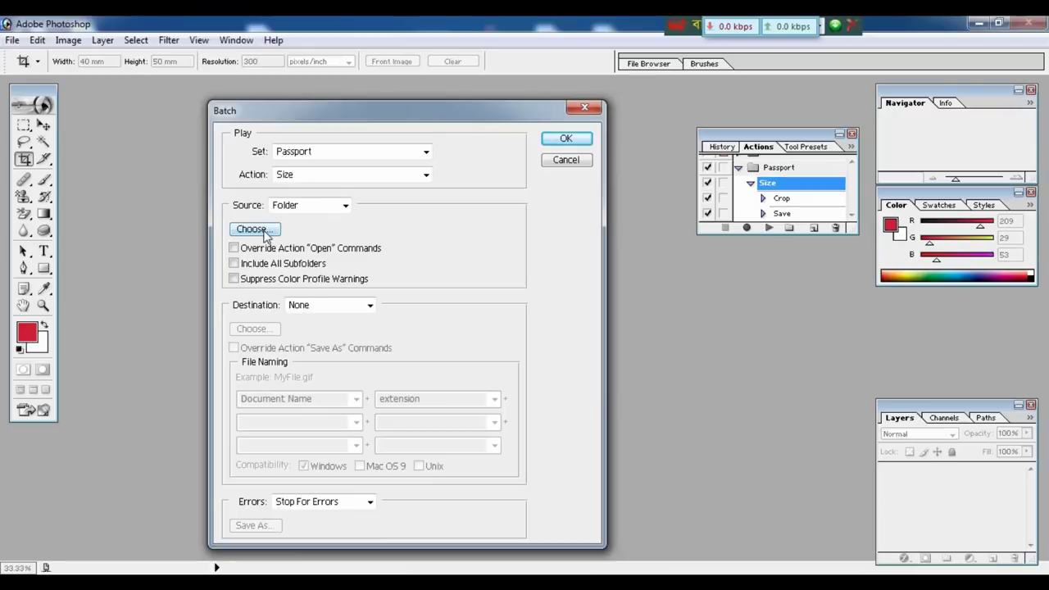
left_click(261, 229)
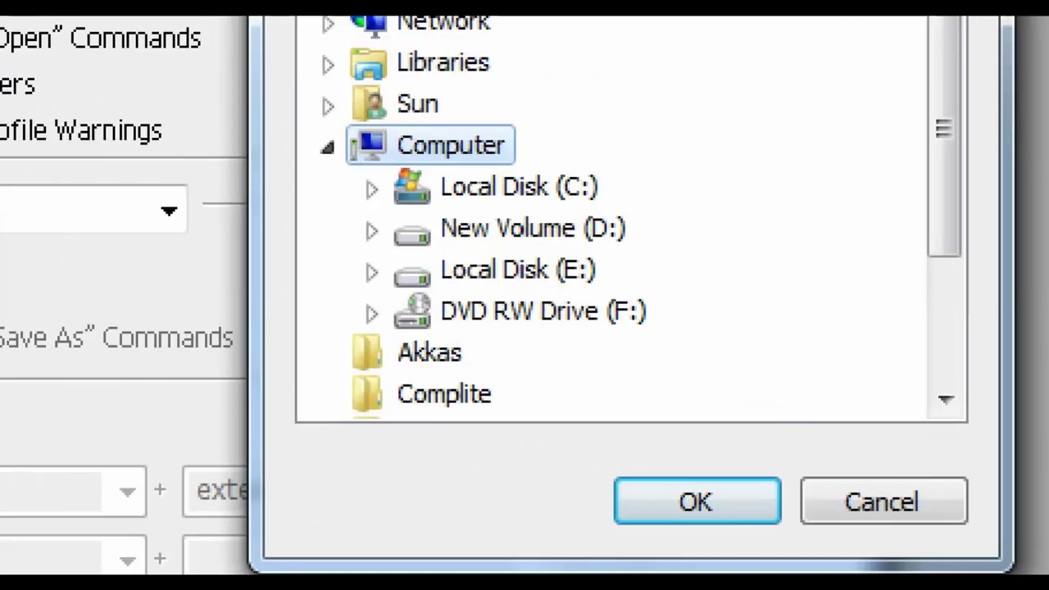
left_click(431, 351)
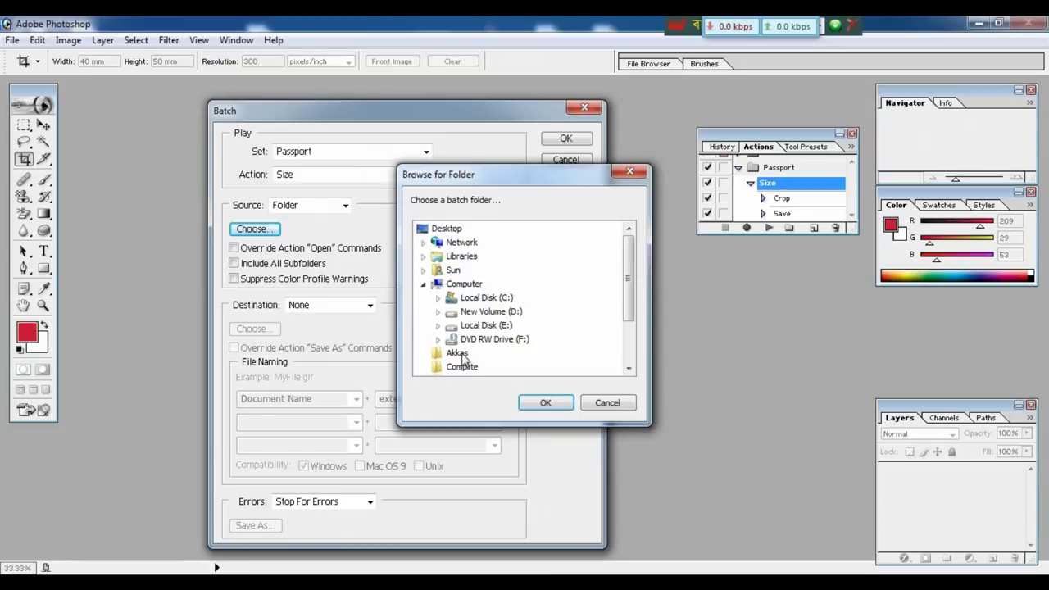
left_click(459, 354)
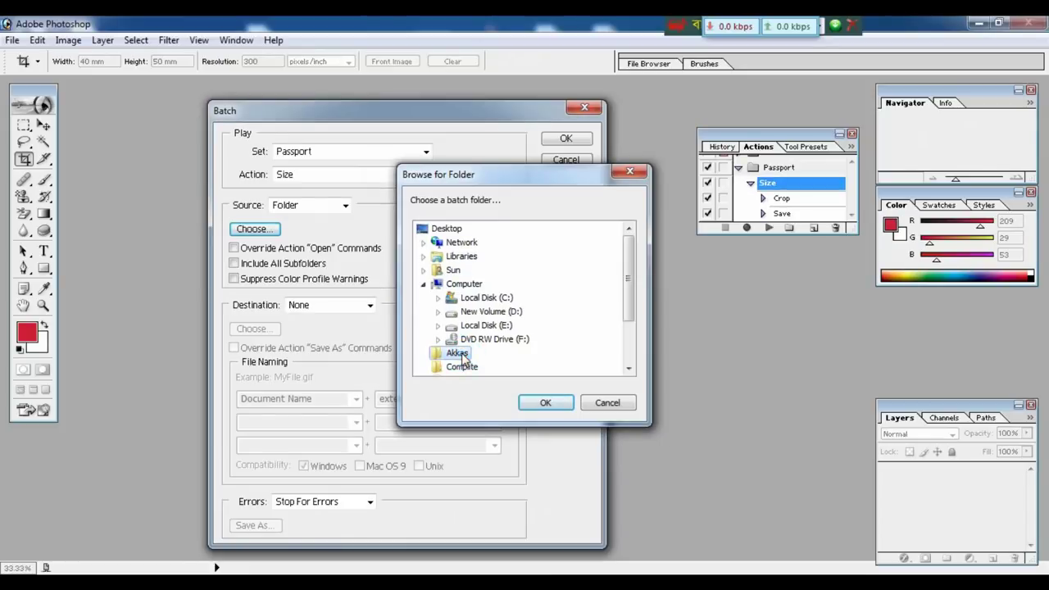
left_click(545, 402)
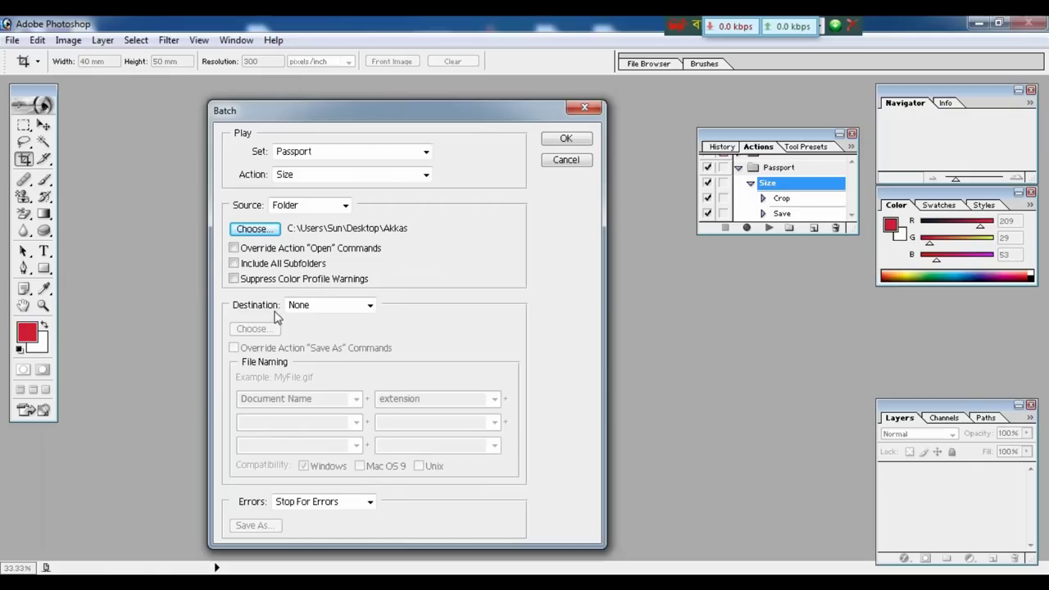
Set the batch Destination to Folder, pointing to the Desktop\Complite folder
left_click(371, 305)
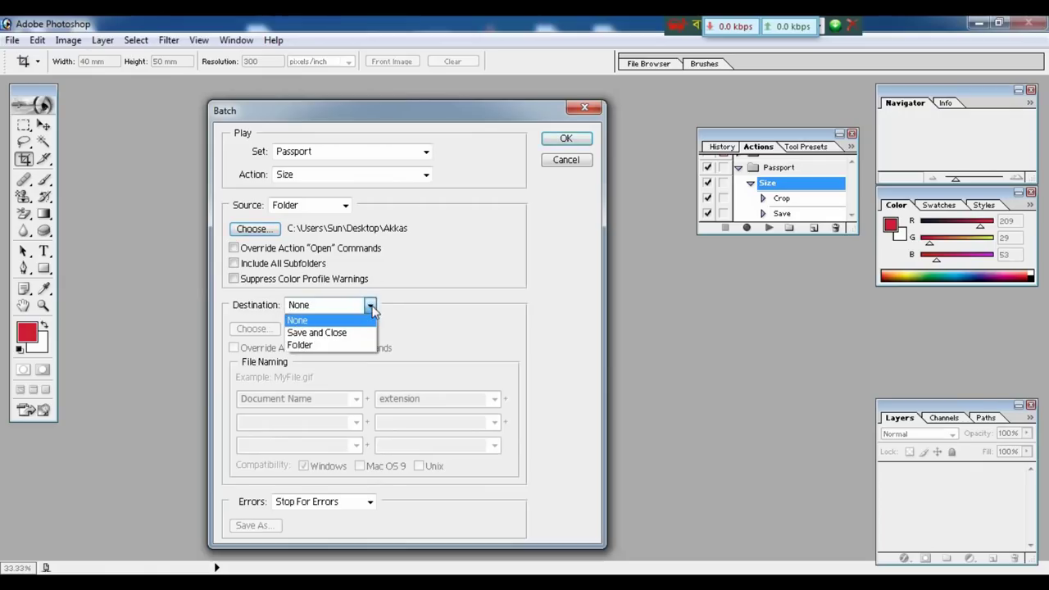
left_click(318, 345)
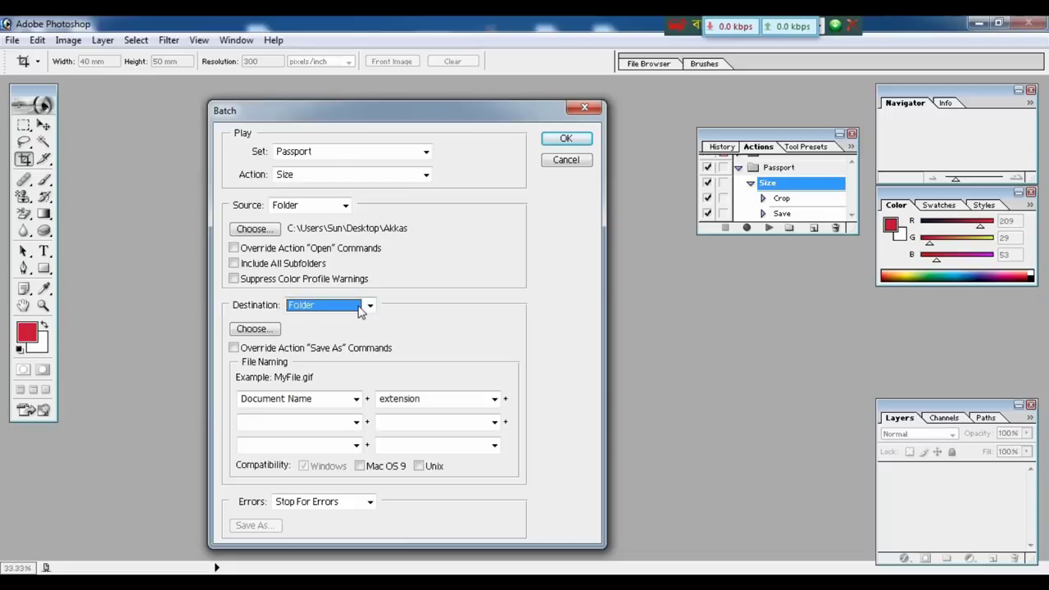
left_click(266, 332)
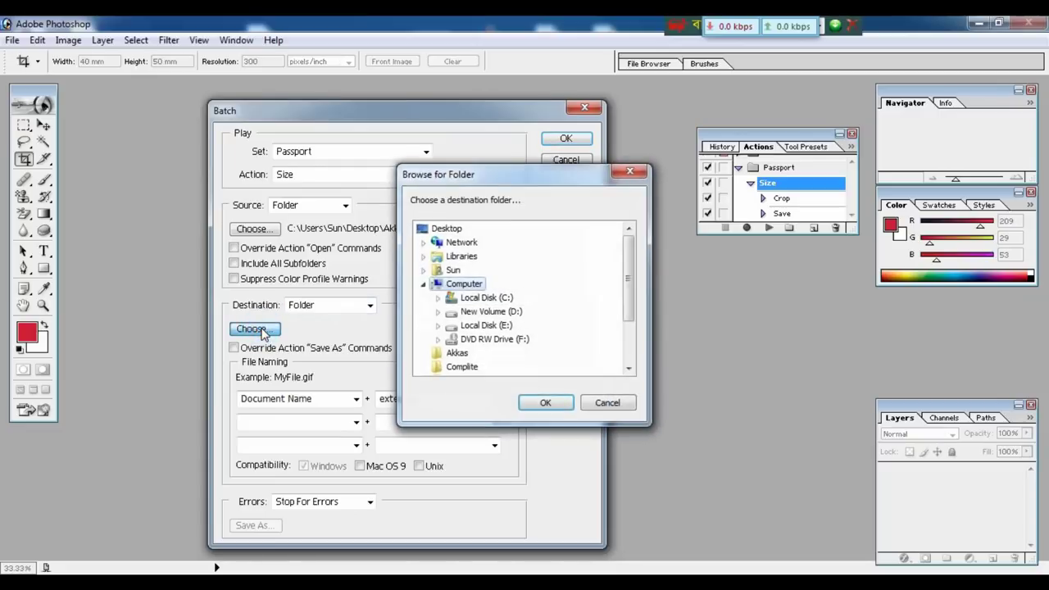
left_click(465, 369)
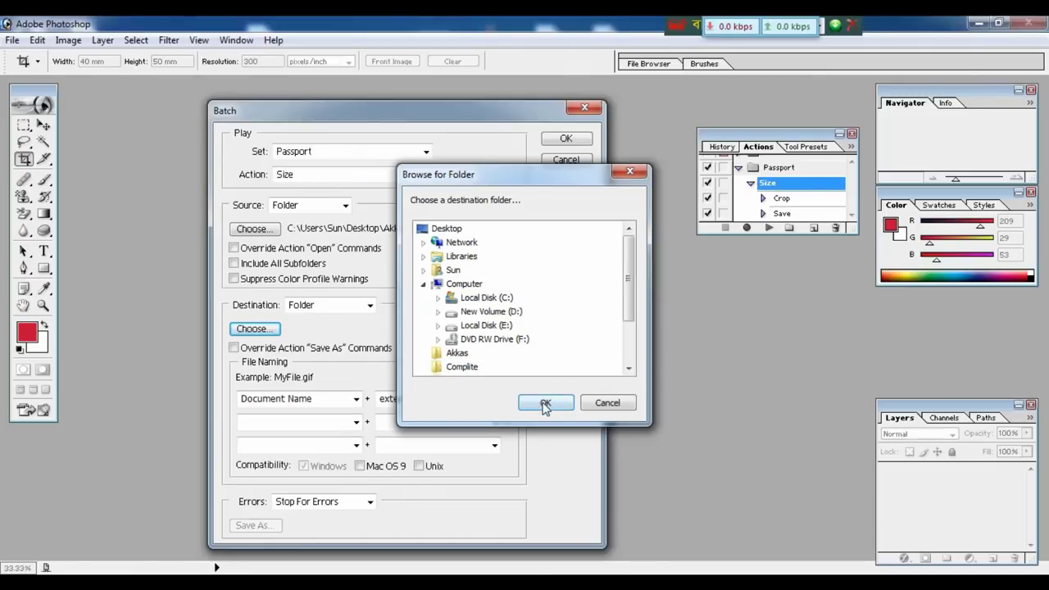
left_click(545, 403)
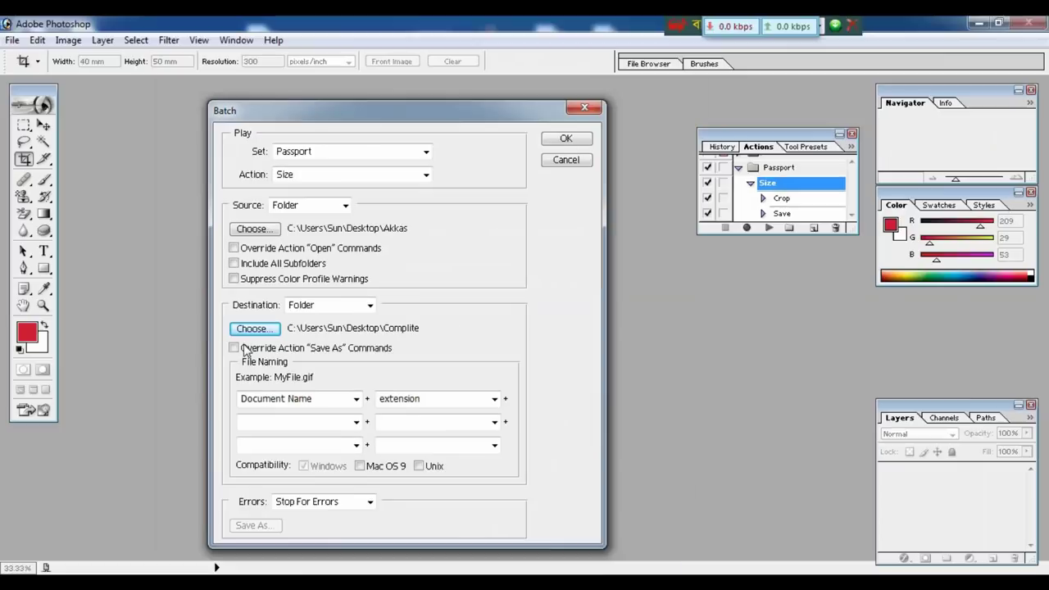
Enable Override Action "Save As" Commands and run the batch over the Akkas photos
left_click(235, 348)
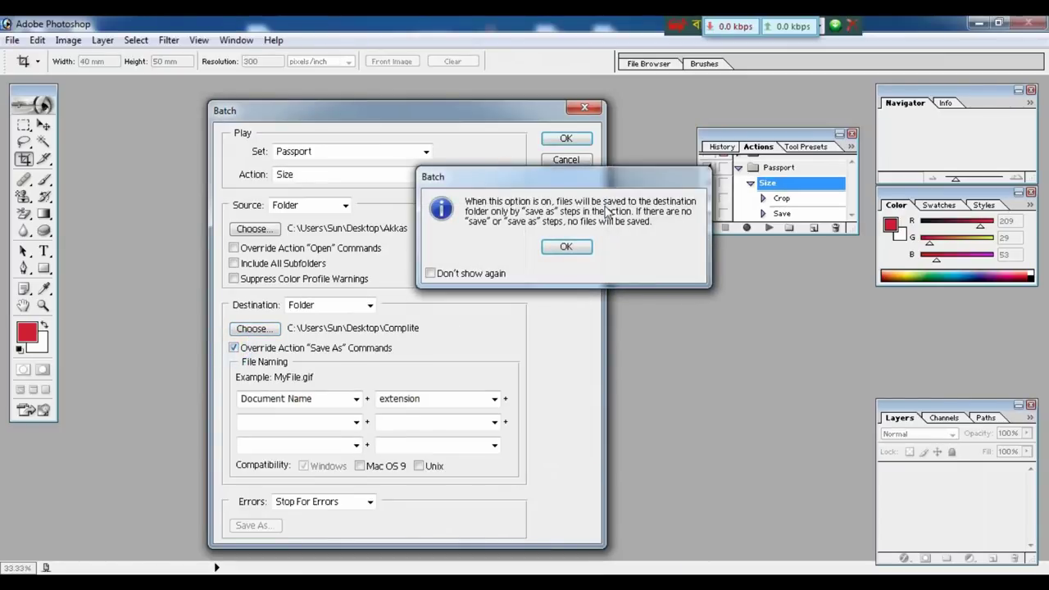
left_click(564, 246)
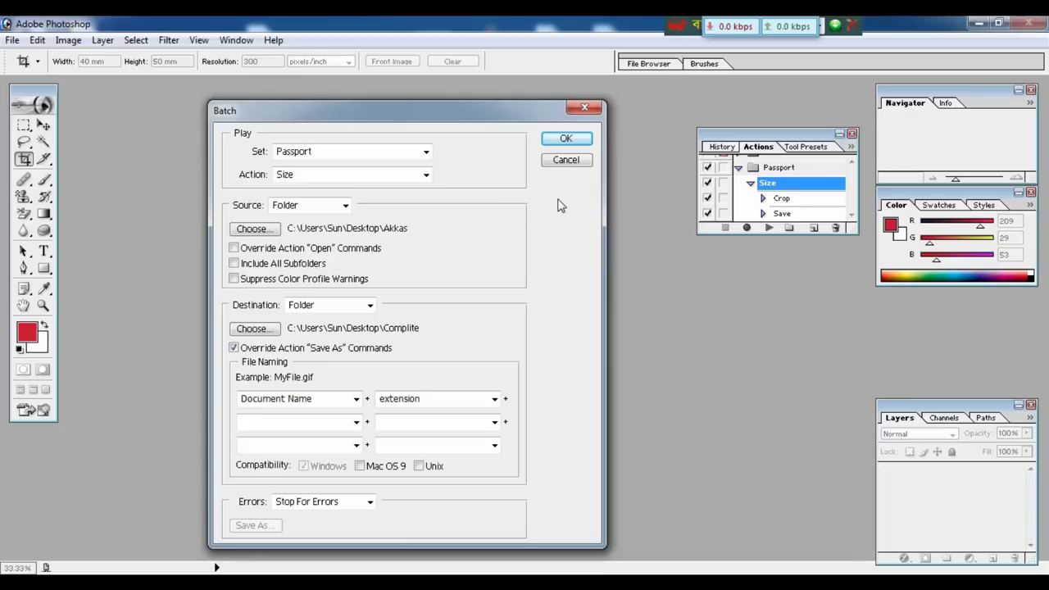
left_click(571, 145)
left_click(567, 140)
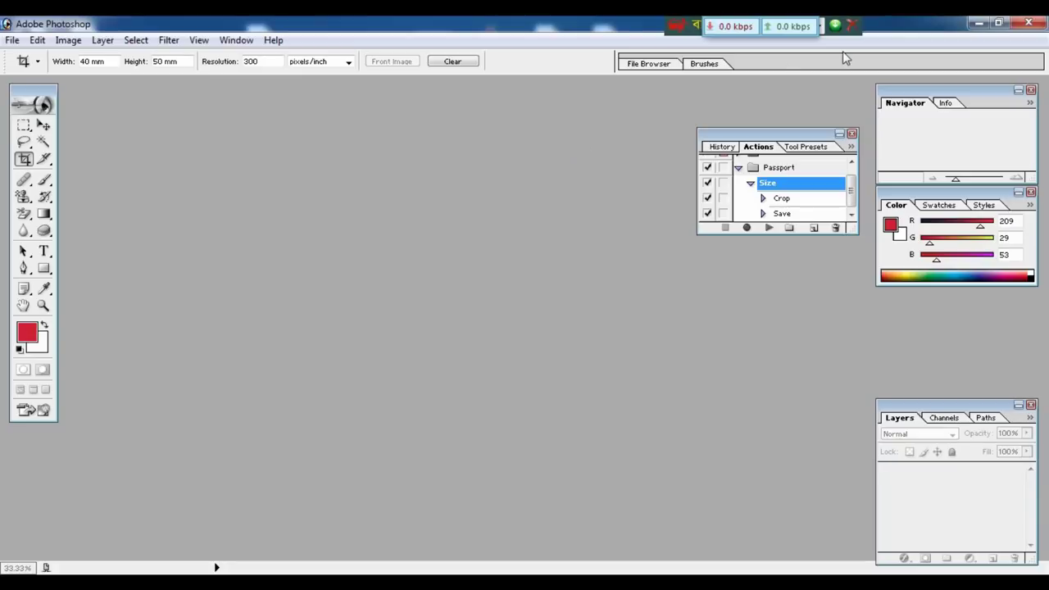
left_click(979, 23)
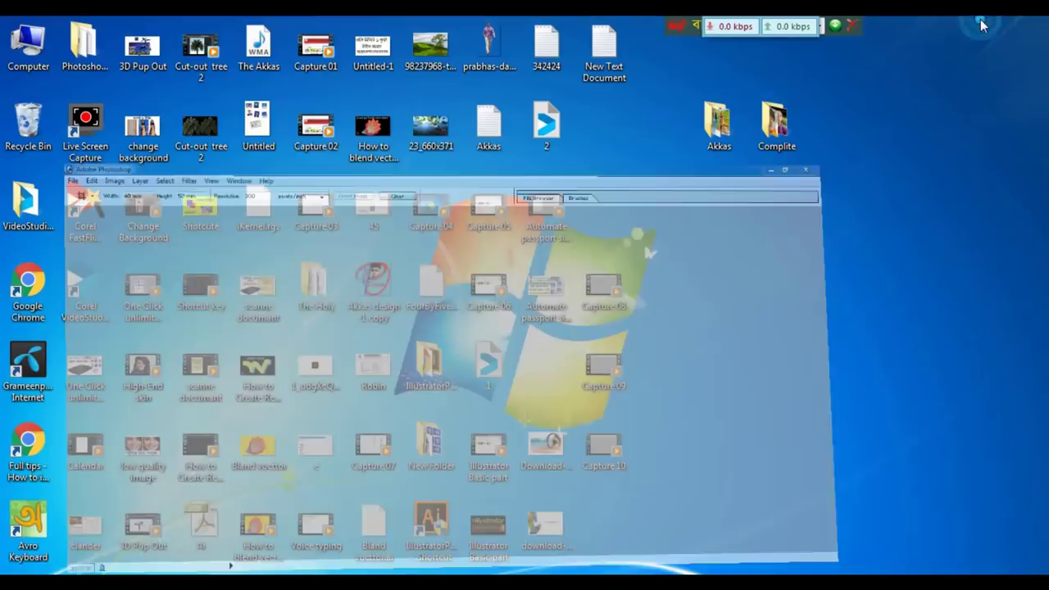
double_click(717, 133)
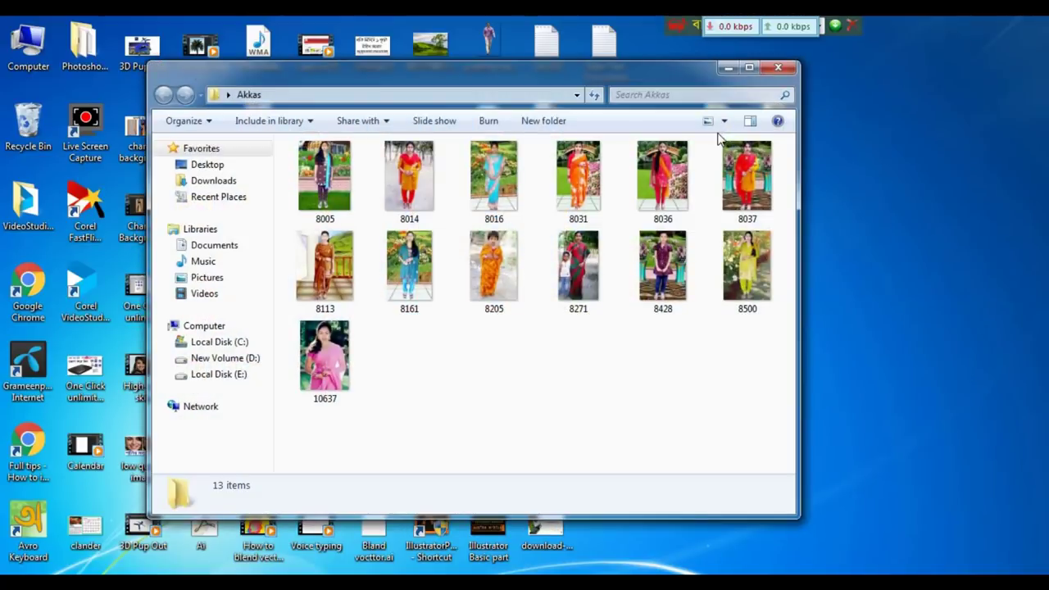
left_click(779, 67)
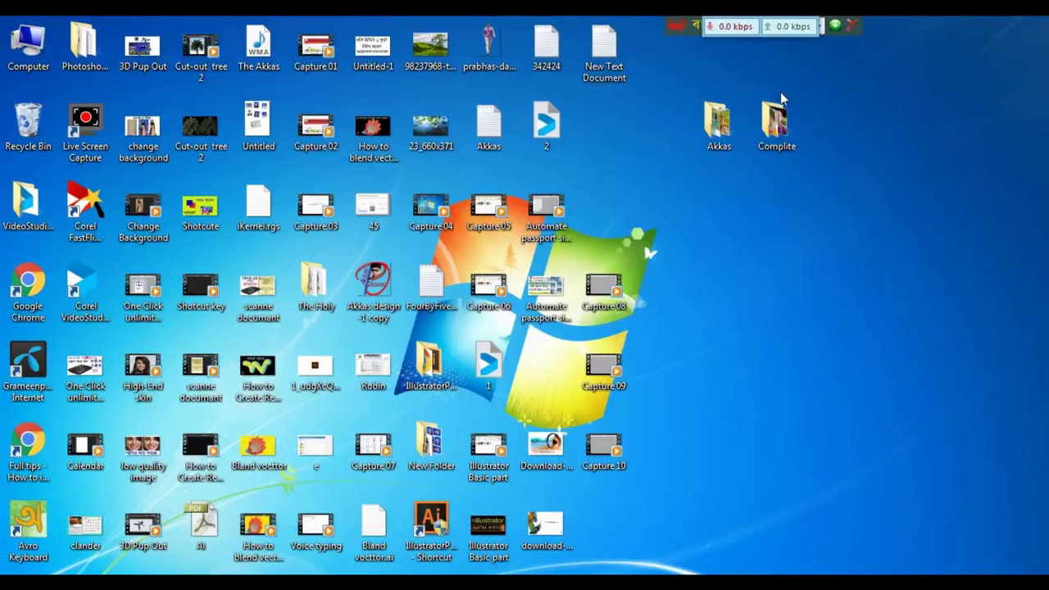
double_click(778, 130)
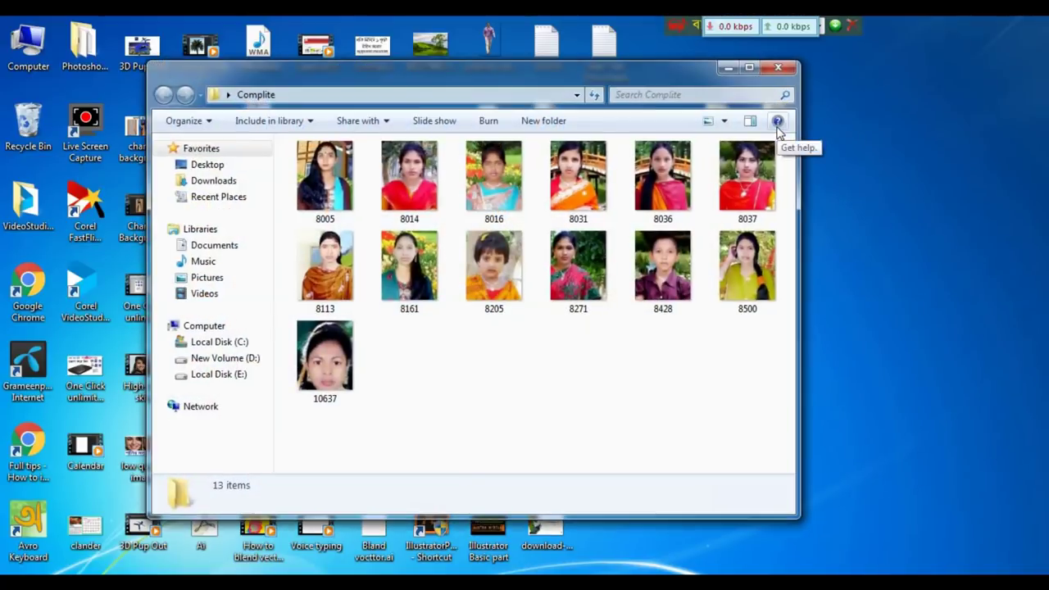